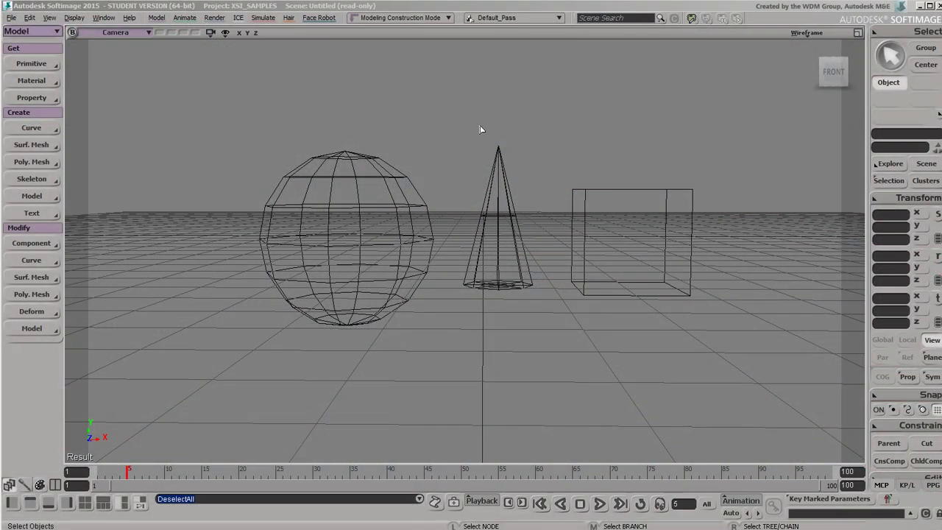
# - Select the cone, cube and sphere singly, then the cone's branch and finally its whole tree
pyautogui.click(494, 156)
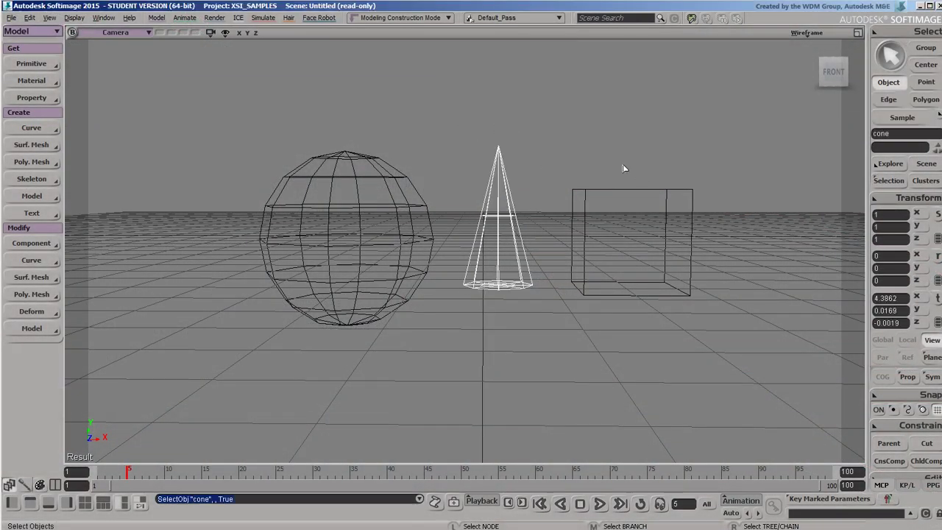
pyautogui.click(624, 190)
pyautogui.click(378, 174)
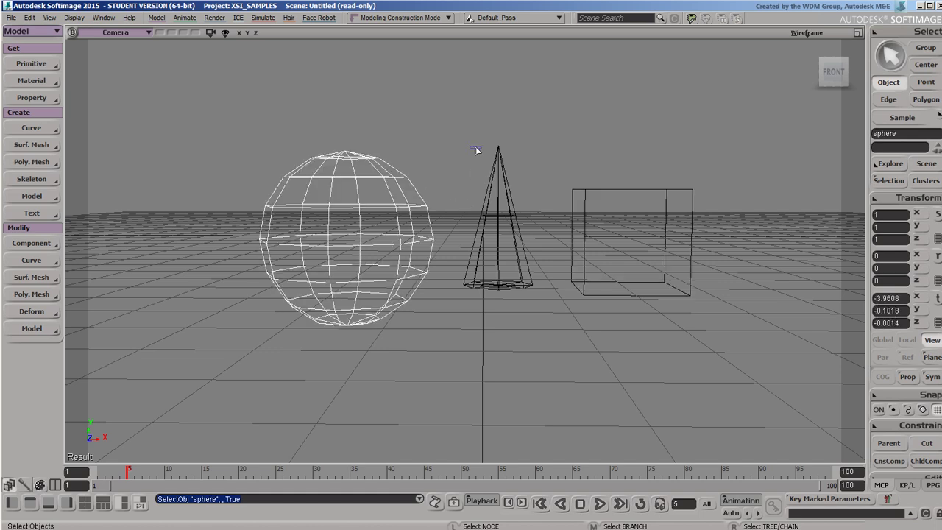
pyautogui.middleClick(499, 159)
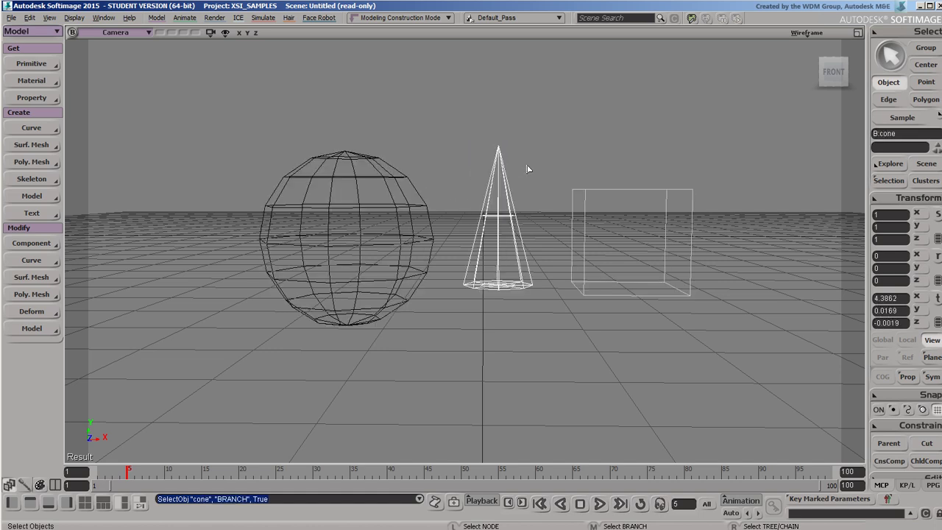
pyautogui.rightClick(486, 161)
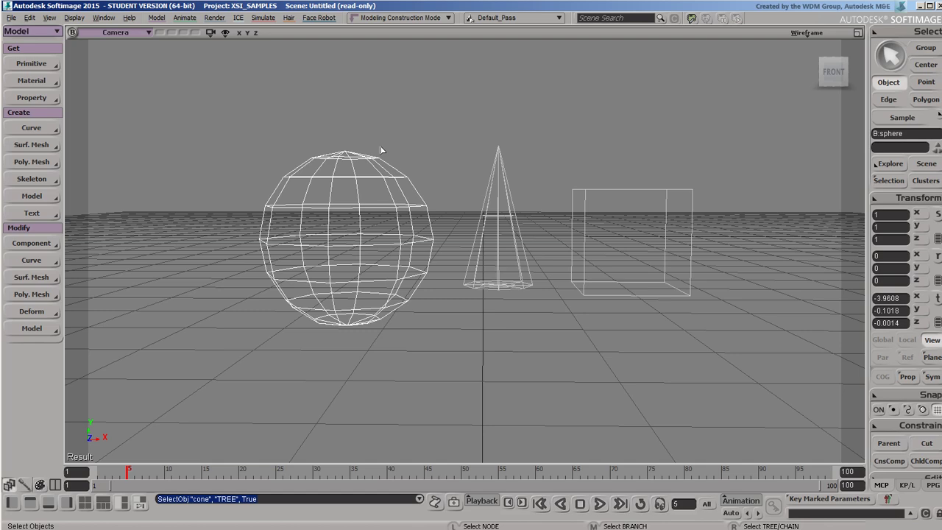
# - In Maya, select the cone, cube and sphere together
pyautogui.click(921, 6)
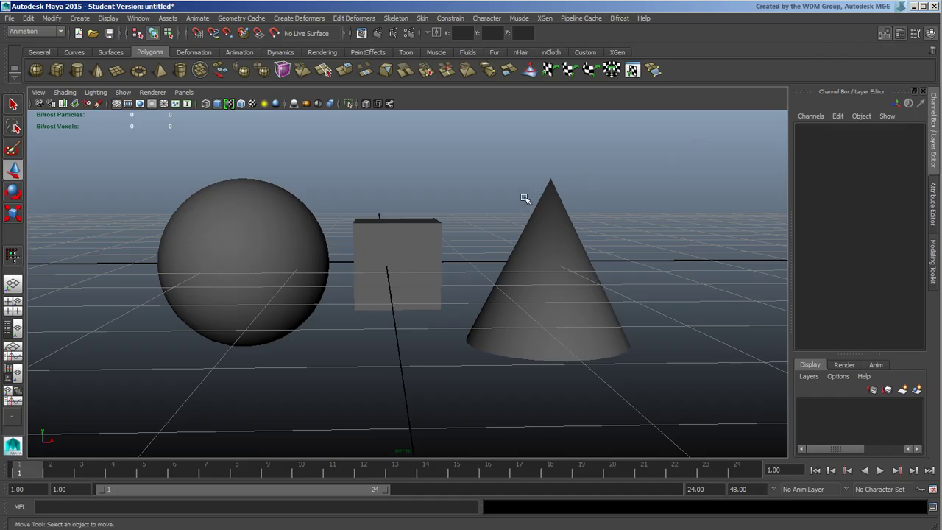
pyautogui.click(556, 215)
pyautogui.keyDown('shift'); pyautogui.click(399, 222); pyautogui.keyUp('shift')
pyautogui.keyDown('shift'); pyautogui.click(264, 219); pyautogui.keyUp('shift')
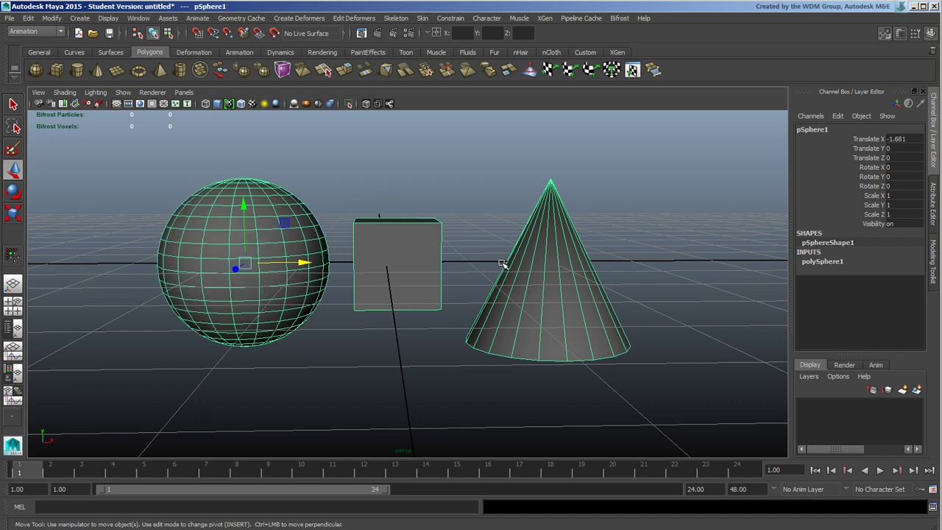
# - Move the sphere hierarchy along X to -1.794 and show the Persp/Outliner layout
pyautogui.moveTo(393, 208)
pyautogui.mouseDown(button='middle')
pyautogui.moveTo(438, 167)
pyautogui.moveTo(424, 183)
pyautogui.mouseUp(button='middle')
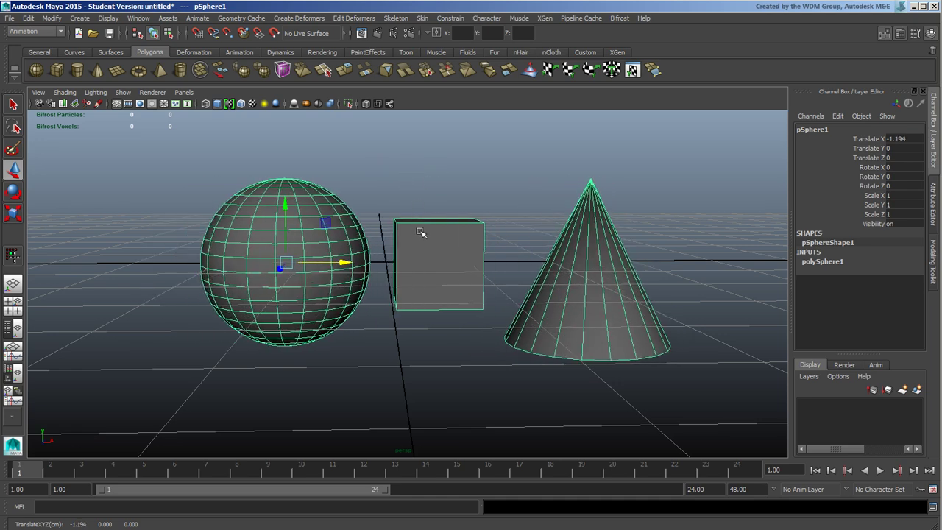
pyautogui.moveTo(427, 230); pyautogui.dragTo(486, 216, button='right')
pyautogui.moveTo(358, 267); pyautogui.dragTo(295, 263, button='middle')
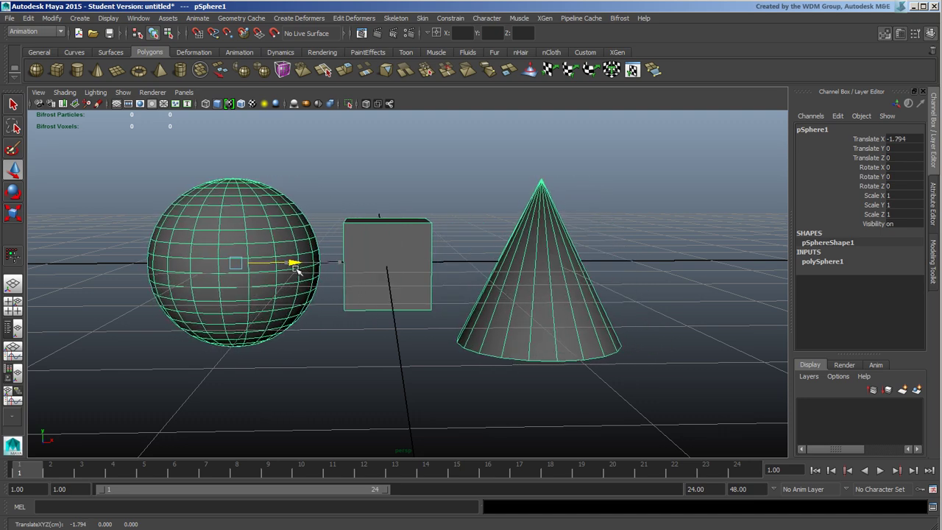
pyautogui.click(13, 329)
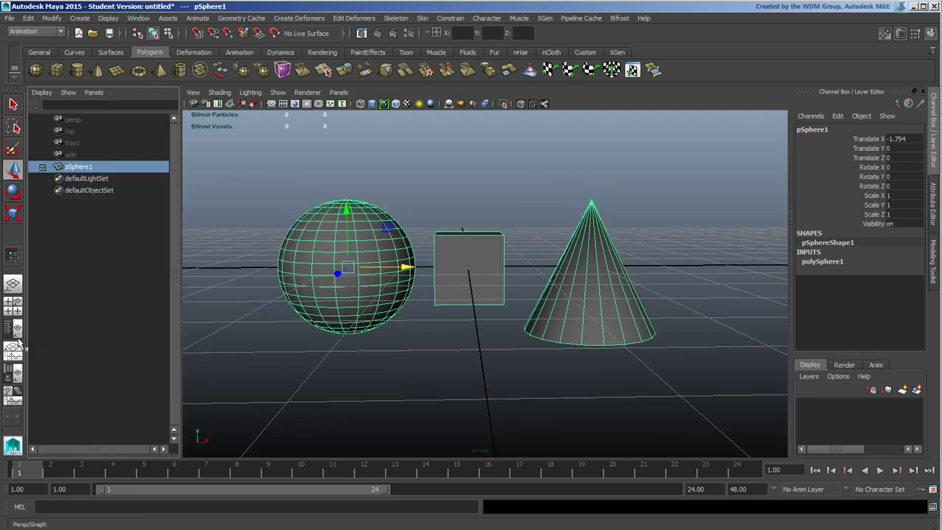
# - Expand pSphere1 in the Outliner and select the cube, cone and sphere one at a time
pyautogui.click(42, 168)
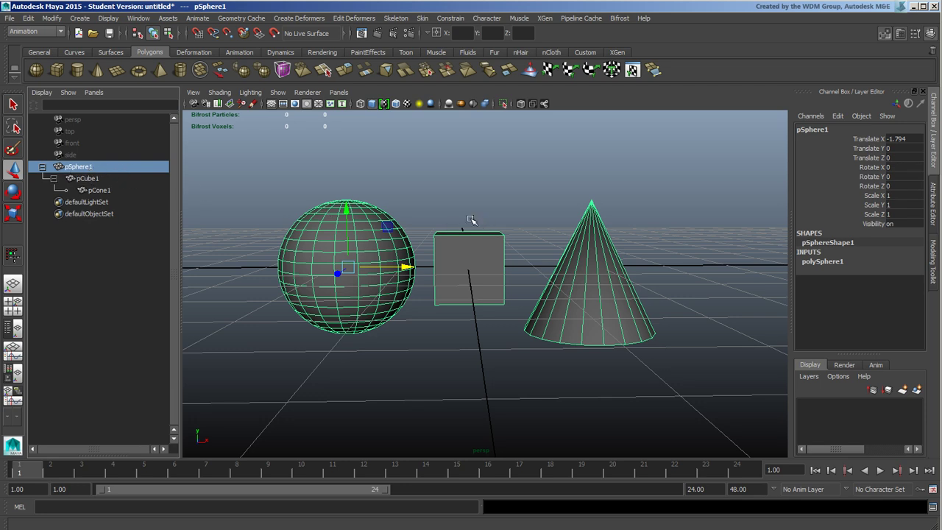
pyautogui.click(493, 247)
pyautogui.click(566, 225)
pyautogui.click(586, 250)
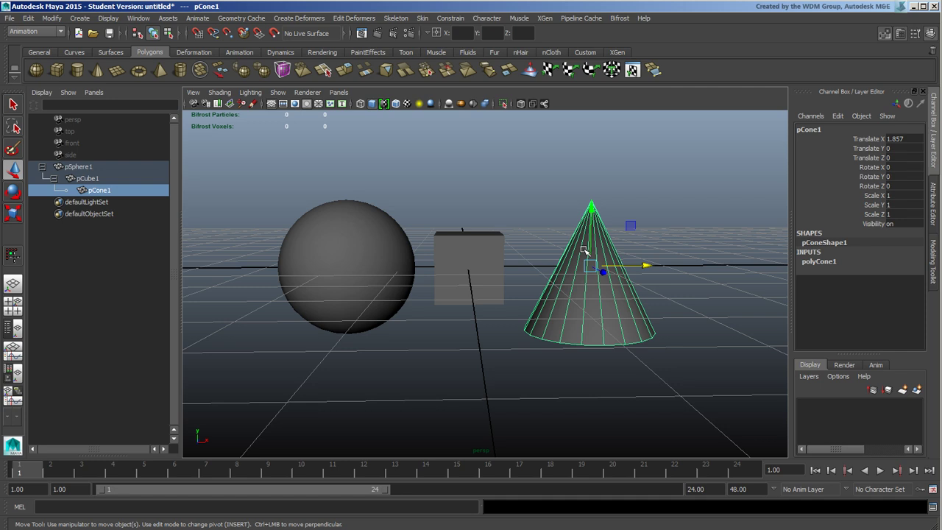
pyautogui.click(497, 243)
pyautogui.click(386, 275)
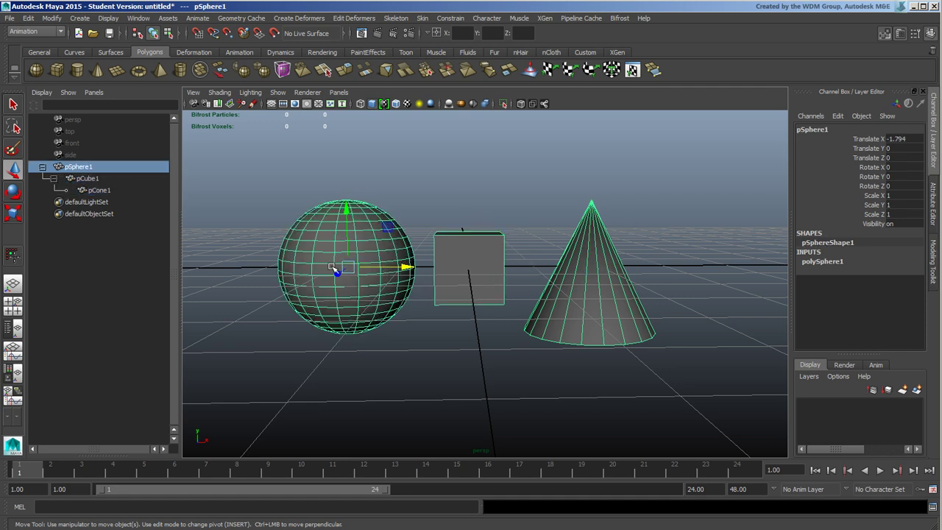
# - Select the full sphere hierarchy via Select Hierarchy, then by Outliner range and marquee, and deselect
pyautogui.rightClick(339, 237)
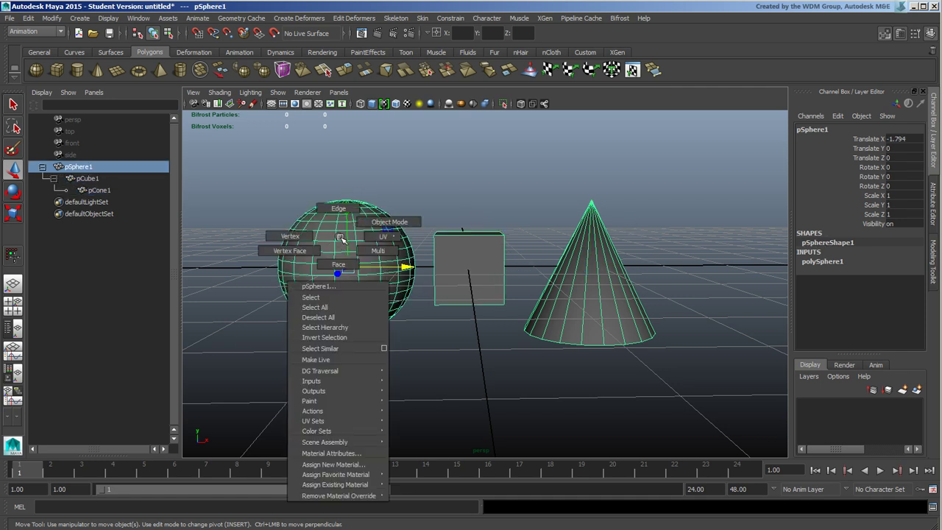
pyautogui.click(364, 328)
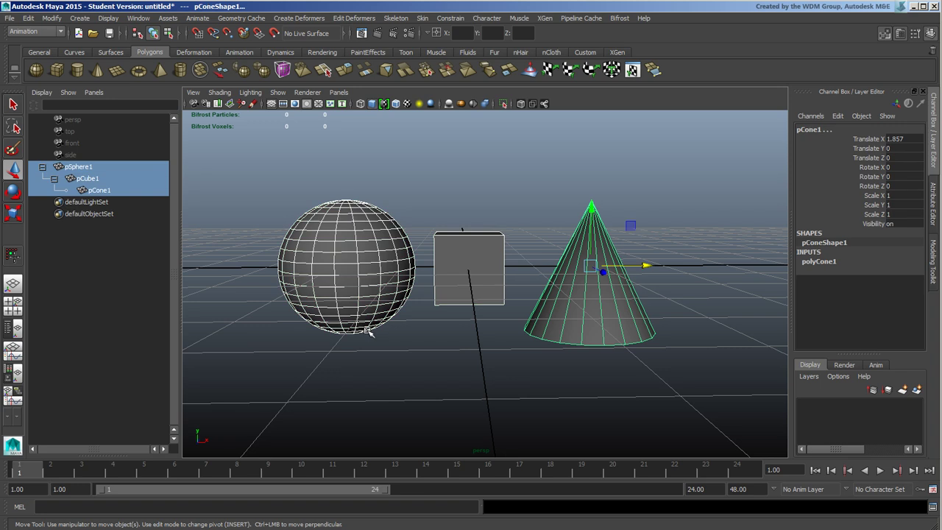
pyautogui.click(234, 163)
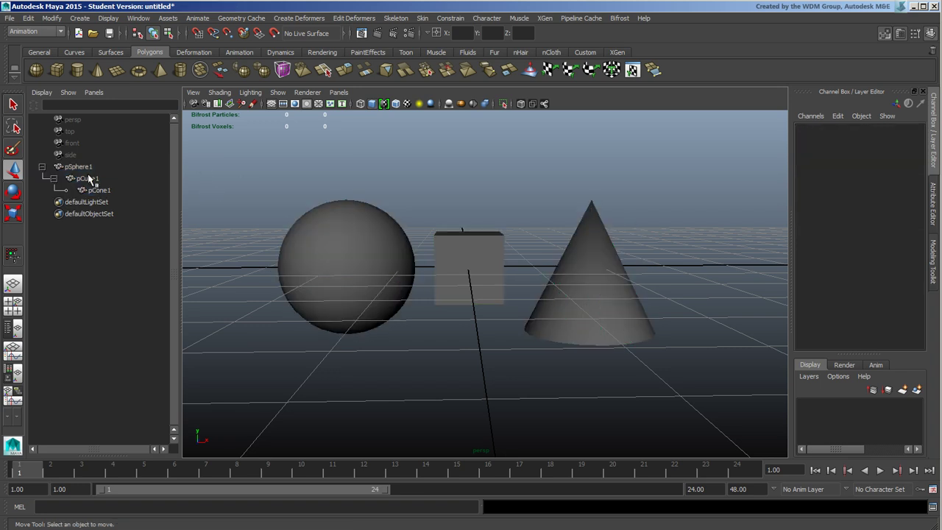
pyautogui.click(85, 171)
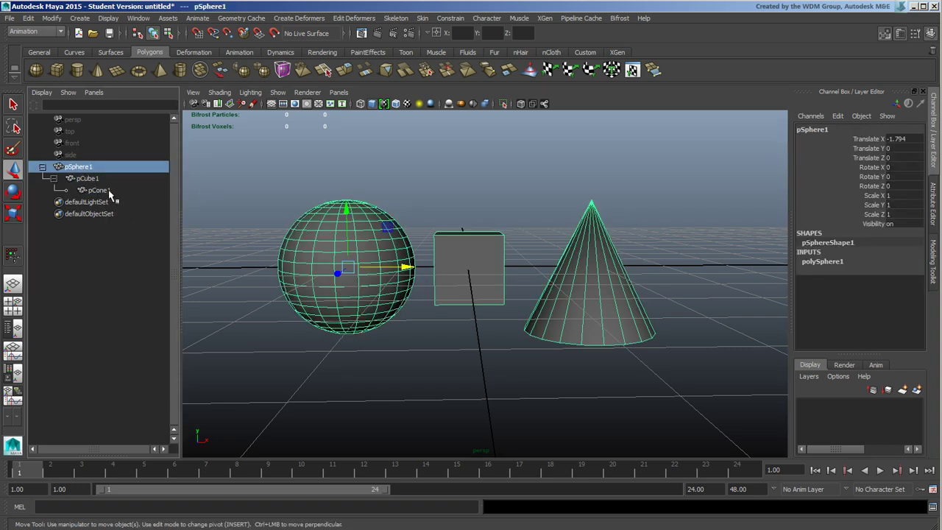
pyautogui.keyDown('shift'); pyautogui.click(109, 193); pyautogui.keyUp('shift')
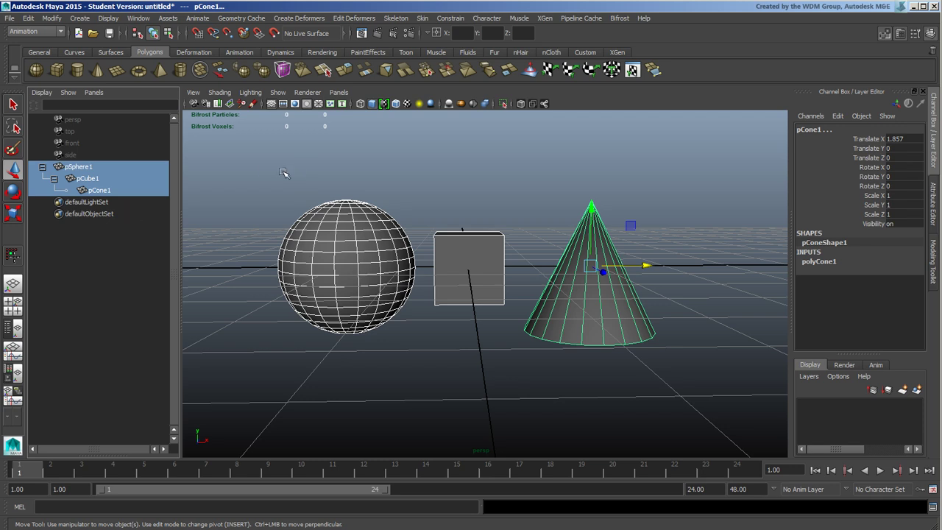
pyautogui.moveTo(265, 157)
pyautogui.mouseDown()
pyautogui.moveTo(368, 211)
pyautogui.moveTo(728, 357)
pyautogui.mouseUp()
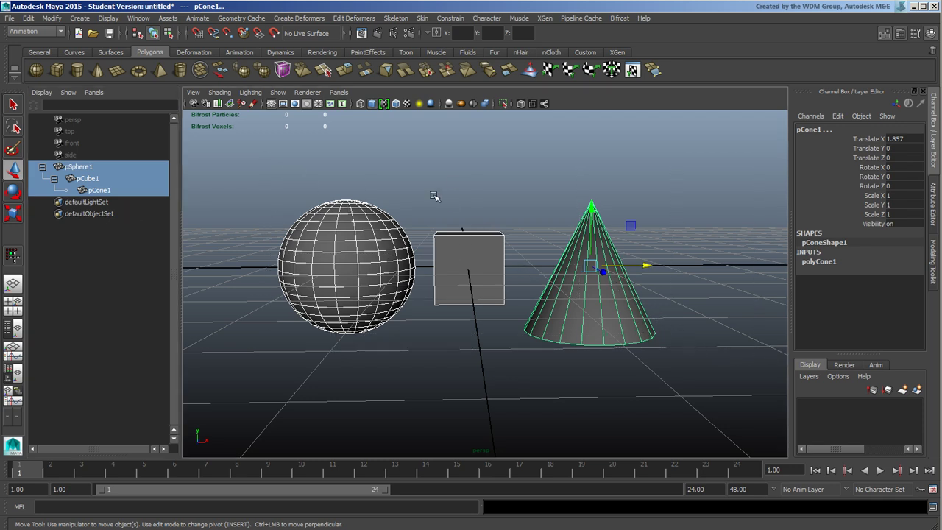
pyautogui.click(455, 176)
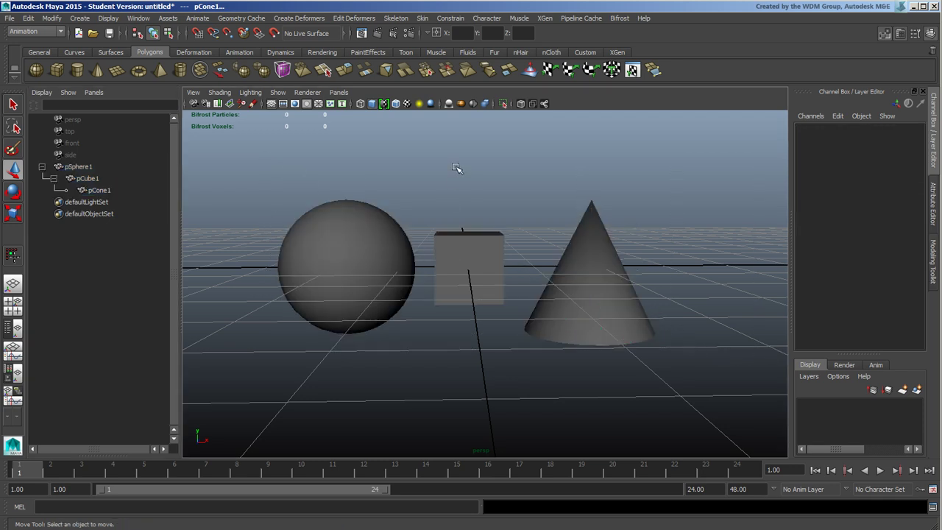
# - Click the sphere, cube and cone in turn, then reselect the sphere so its children highlight
pyautogui.click(346, 206)
pyautogui.click(475, 250)
pyautogui.click(587, 221)
pyautogui.click(355, 188)
pyautogui.click(377, 237)
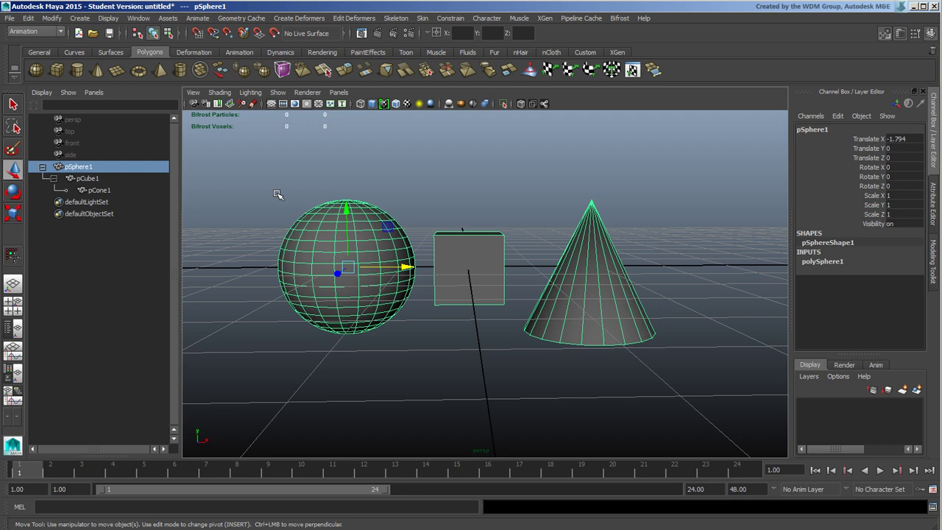
pyautogui.click(405, 184)
pyautogui.click(377, 226)
pyautogui.click(412, 190)
pyautogui.click(371, 257)
pyautogui.hotkey('ctrl', 'h')
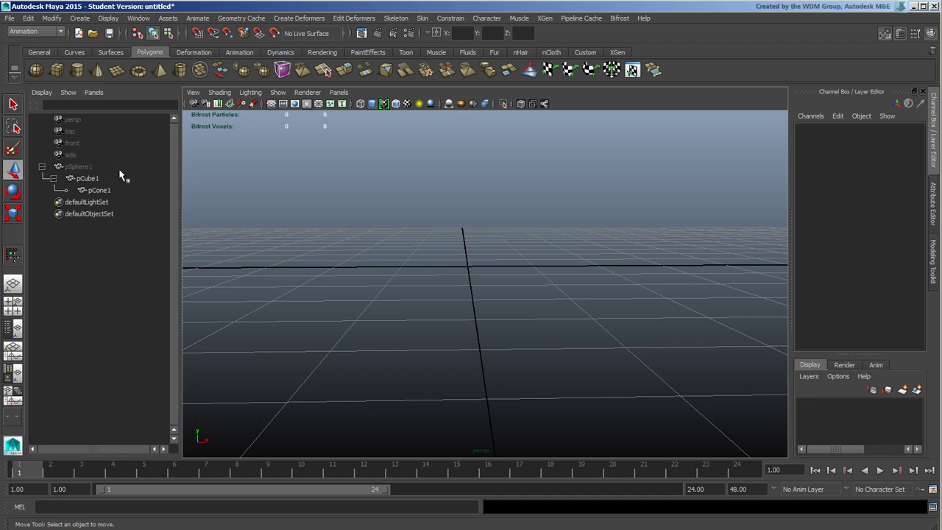
pyautogui.click(81, 167)
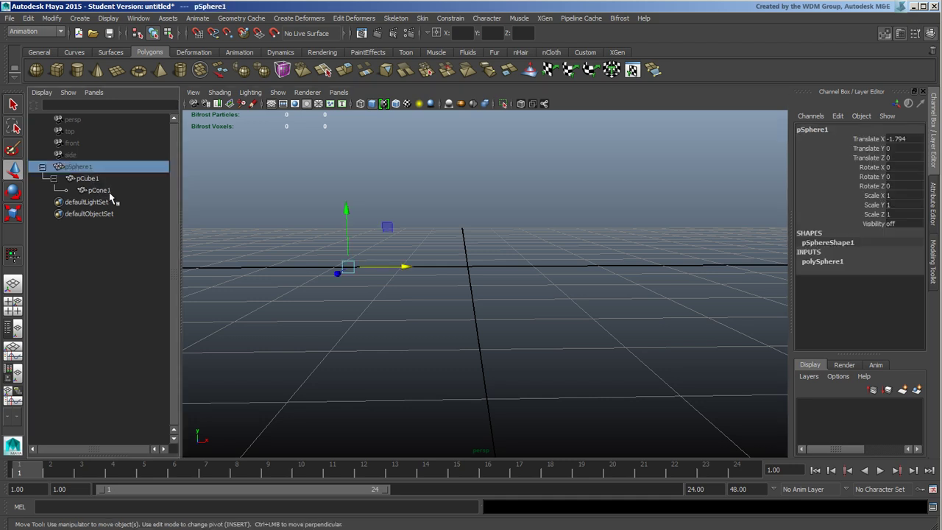
pyautogui.hotkey('shift', 'h')
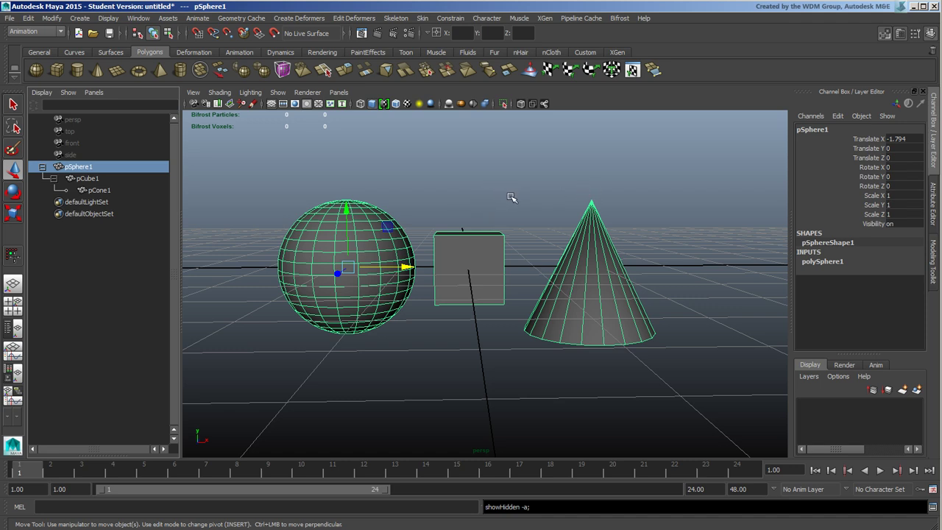
pyautogui.click(477, 182)
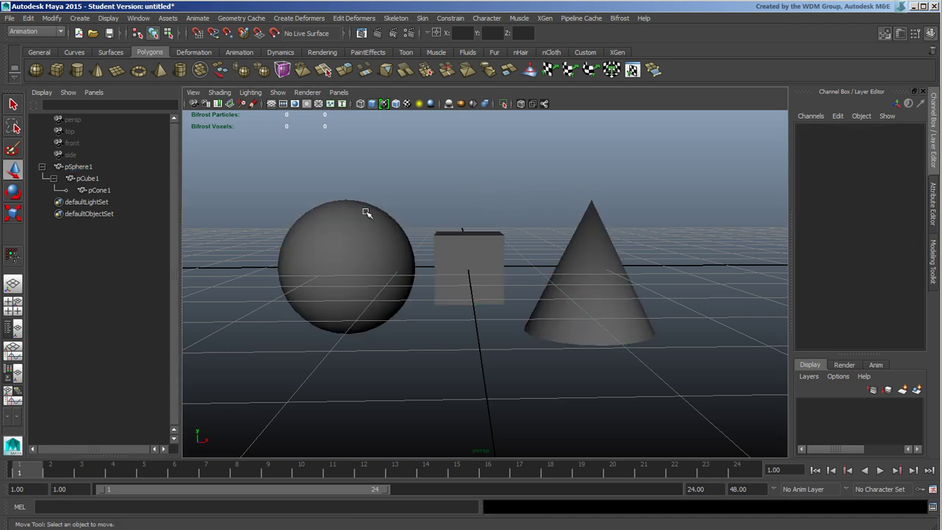
pyautogui.click(367, 213)
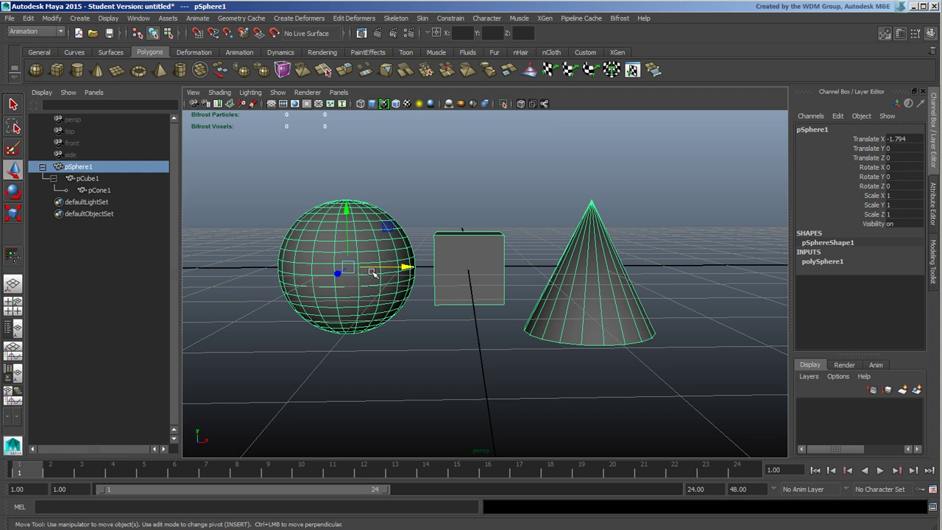
# - Pickwalk down to the sphere's shape node and hide only it with Ctrl+H
pyautogui.press('Down')
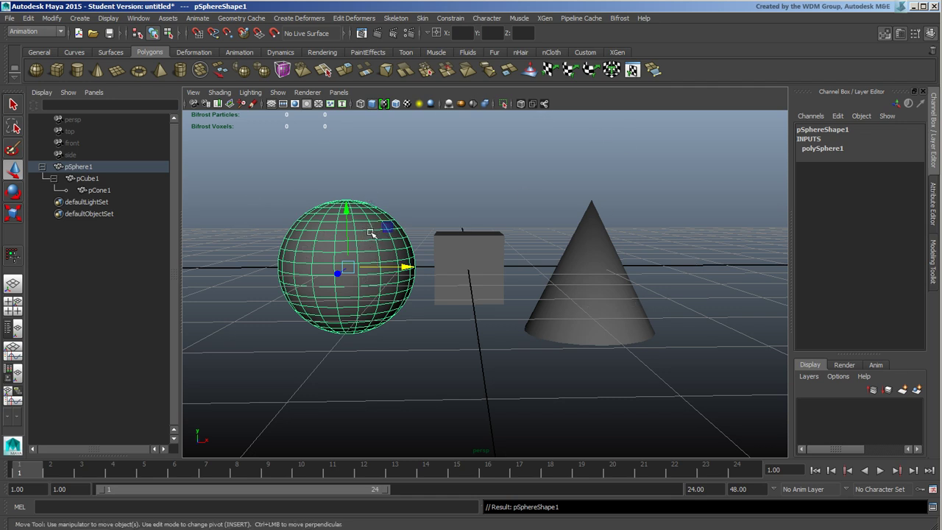
pyautogui.hotkey('ctrl', 'h')
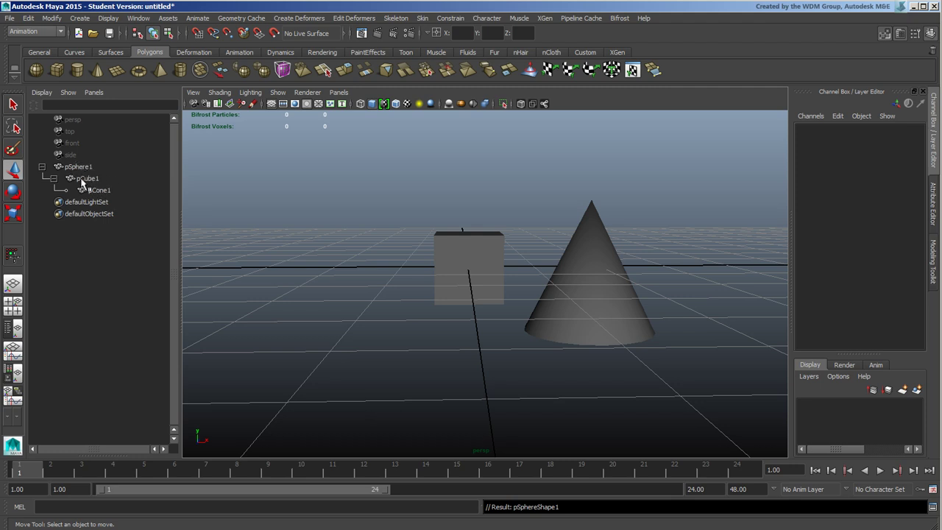
# - Show shape nodes in the Outliner, unhide pSphereShape1 with Shift+H, and deselect
pyautogui.click(42, 92)
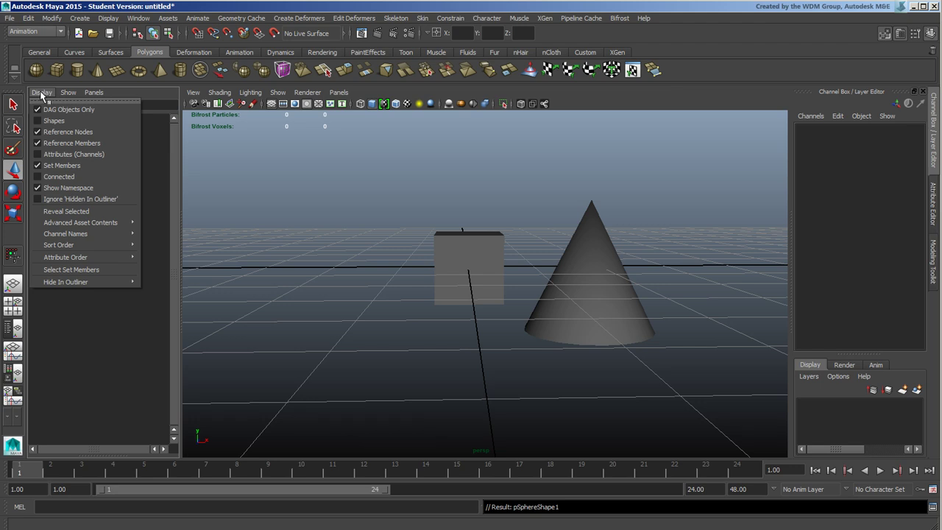
pyautogui.click(73, 122)
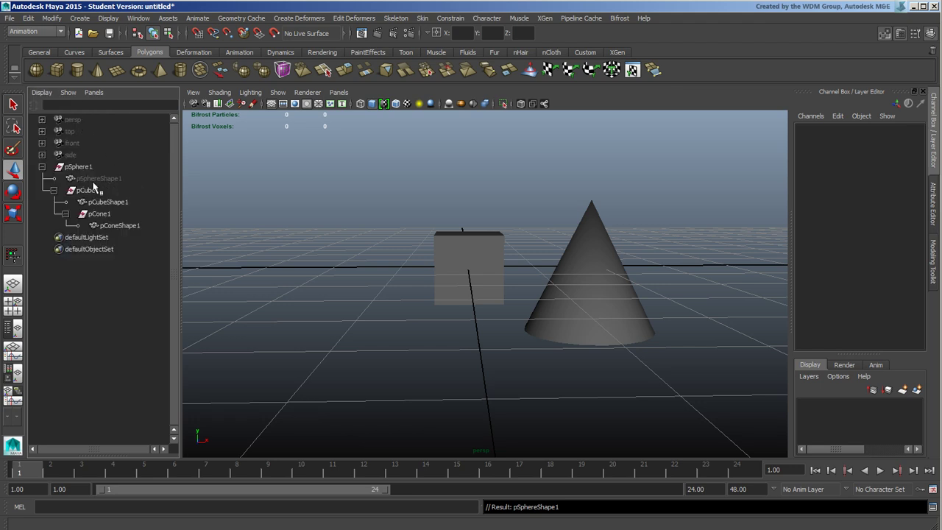
pyautogui.moveTo(93, 186)
pyautogui.mouseDown(button='middle')
pyautogui.moveTo(124, 182)
pyautogui.moveTo(97, 183)
pyautogui.mouseUp(button='middle')
pyautogui.click(93, 182)
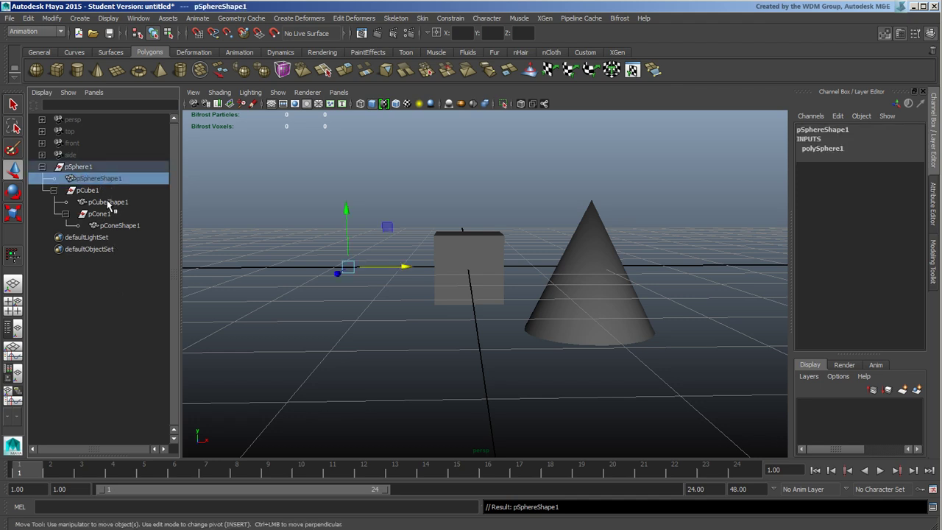
pyautogui.hotkey('shift', 'h')
pyautogui.click(280, 163)
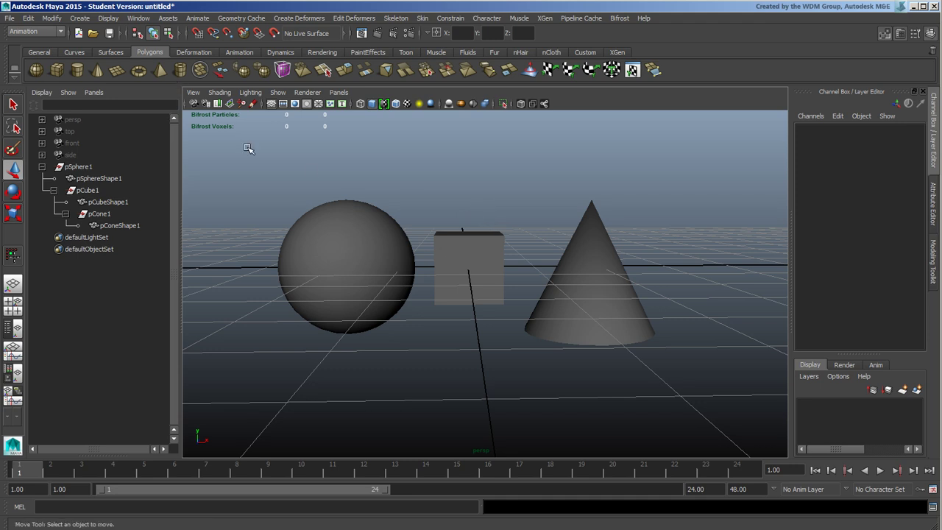
# - Tear off the Hide menu and its Hide Geometry, Kinematics and Deformers submenus as floating panels
pyautogui.click(108, 18)
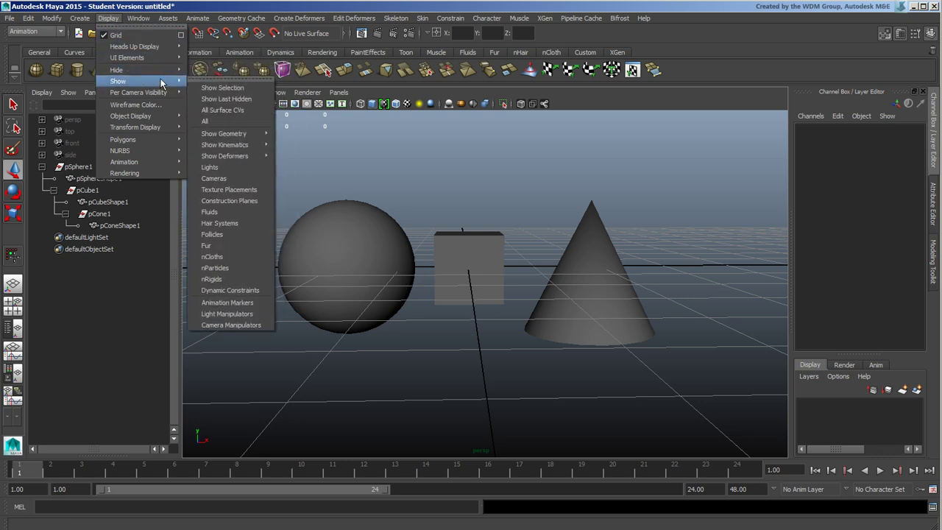
pyautogui.moveTo(118, 69)
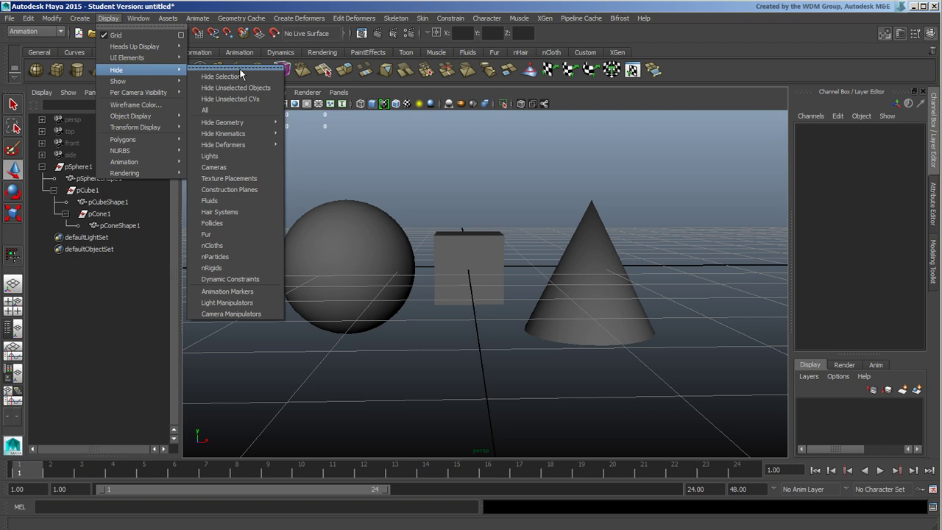
pyautogui.click(249, 64)
pyautogui.moveTo(211, 122)
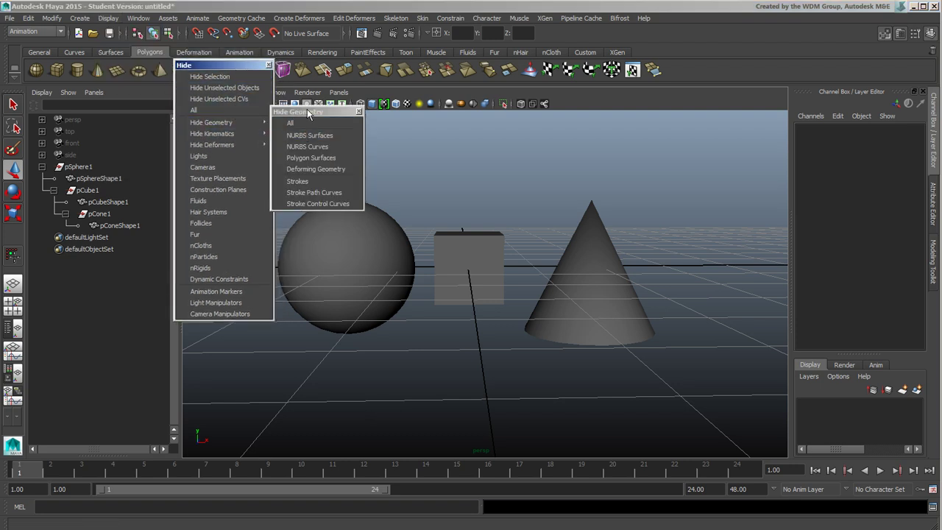
pyautogui.click(309, 118)
pyautogui.moveTo(334, 82); pyautogui.dragTo(270, 57)
pyautogui.click(299, 133)
pyautogui.moveTo(212, 145)
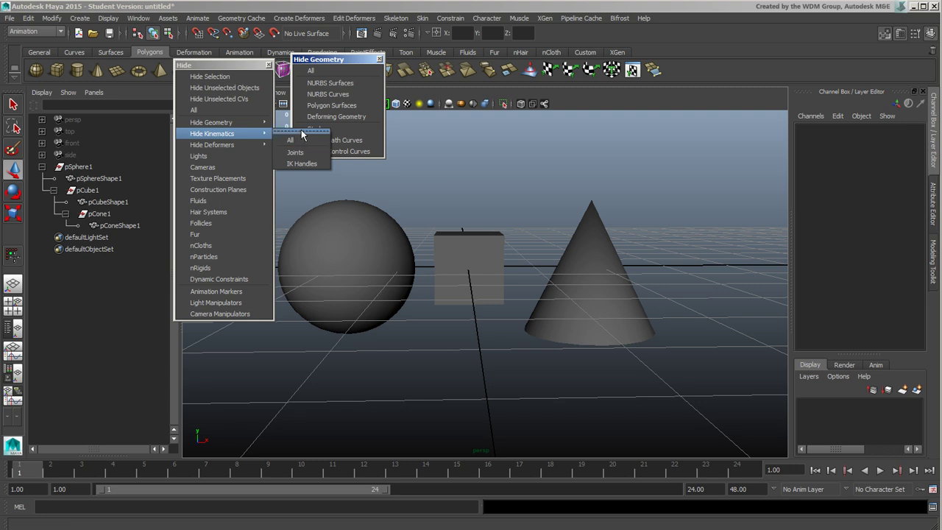
pyautogui.click(326, 142)
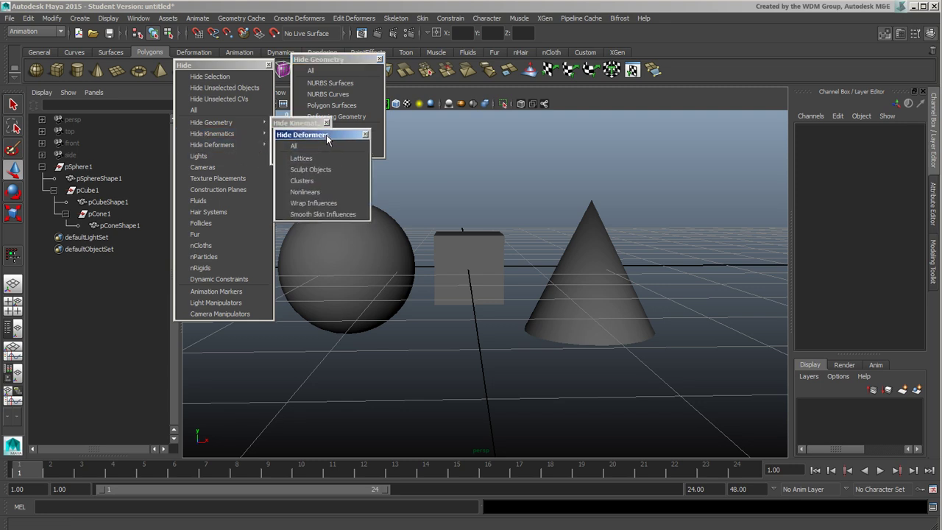
# - Arrange the floating hide geometry, kinematics and deformers panels so none overlap
pyautogui.moveTo(326, 134)
pyautogui.mouseDown()
pyautogui.moveTo(335, 201)
pyautogui.moveTo(335, 189)
pyautogui.mouseUp()
pyautogui.moveTo(294, 123); pyautogui.dragTo(308, 155)
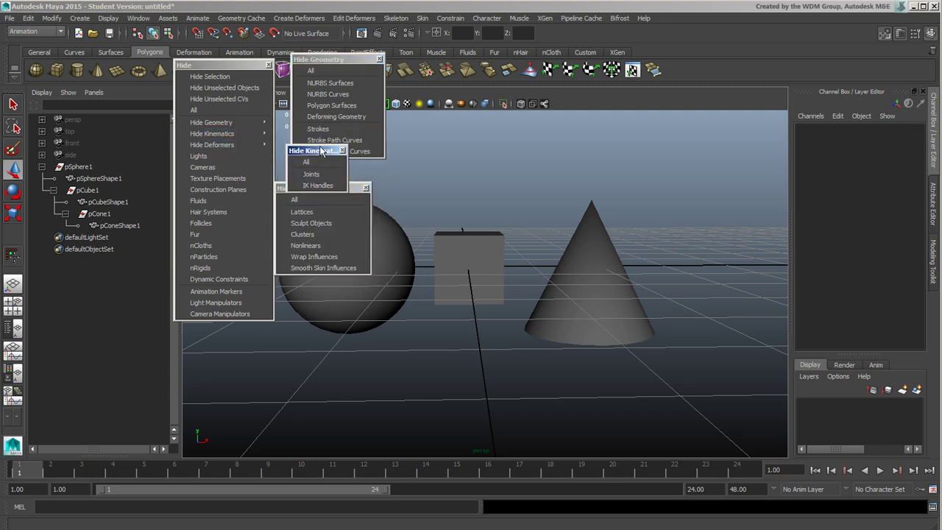
pyautogui.moveTo(355, 190); pyautogui.dragTo(355, 214)
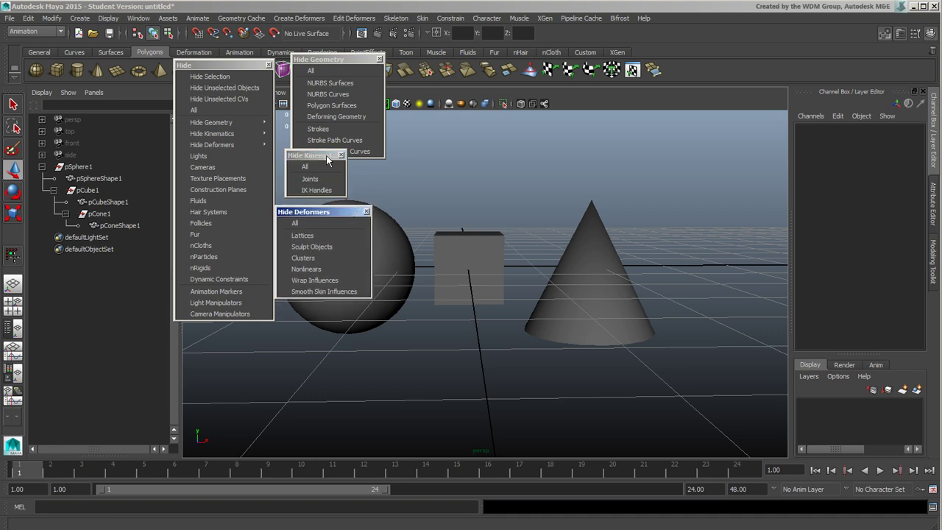
pyautogui.moveTo(319, 158); pyautogui.dragTo(321, 169)
pyautogui.moveTo(332, 59); pyautogui.dragTo(317, 57)
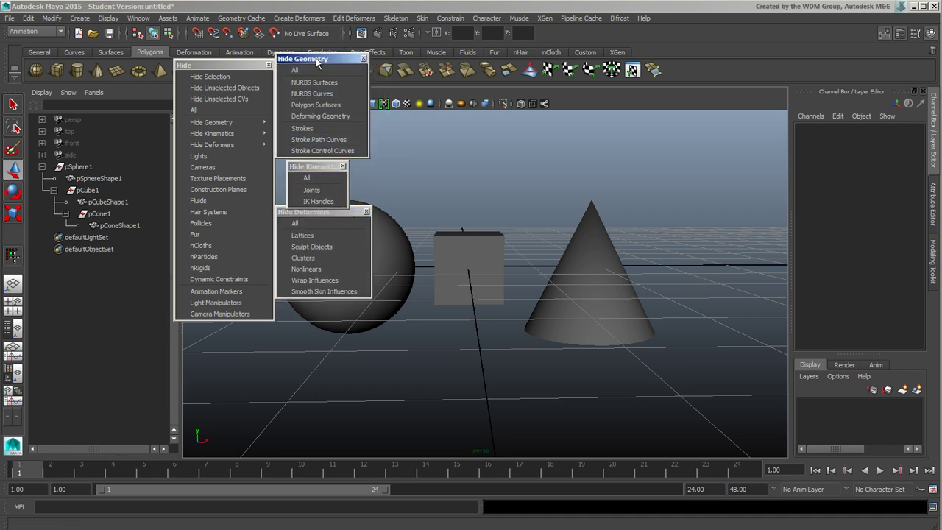
pyautogui.moveTo(322, 170); pyautogui.dragTo(312, 167)
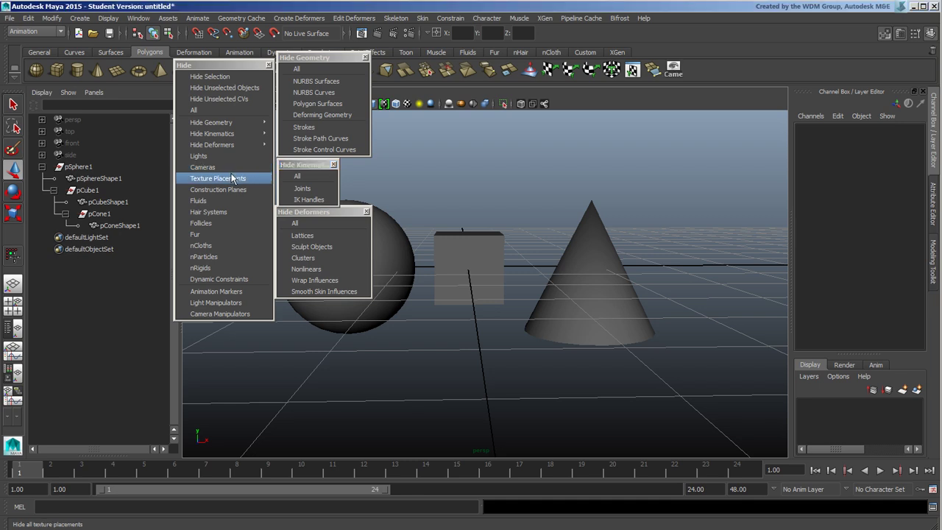
# - Inspect the new shelf item's HideCameras command in the Shelf Editor, then close it
pyautogui.rightClick(675, 69)
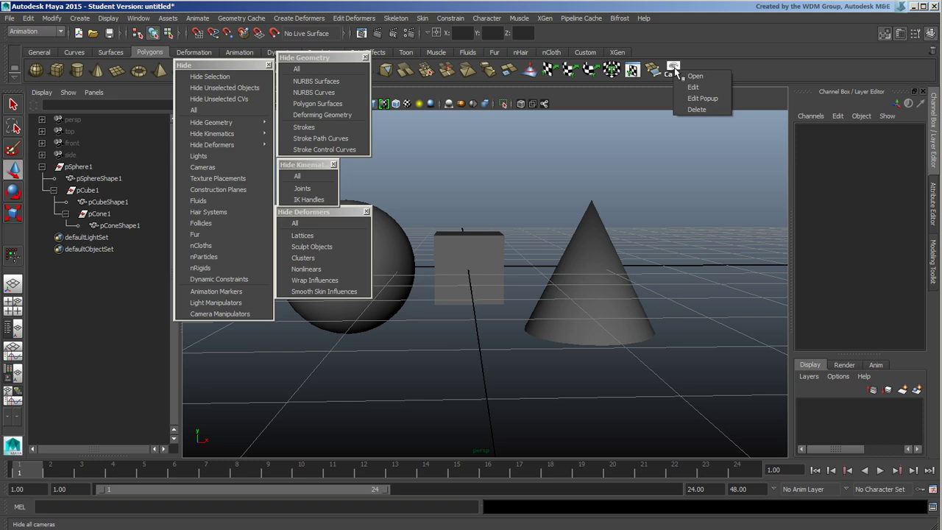
pyautogui.click(708, 89)
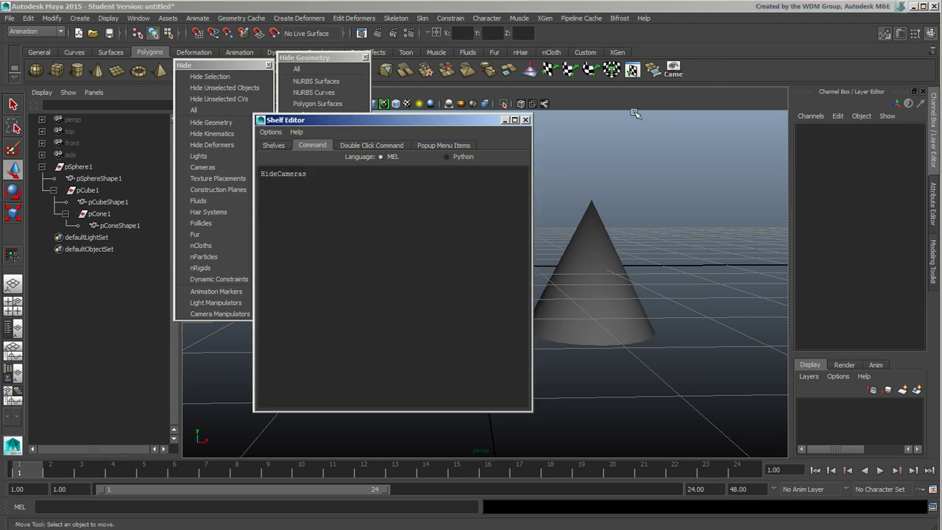
pyautogui.click(307, 210)
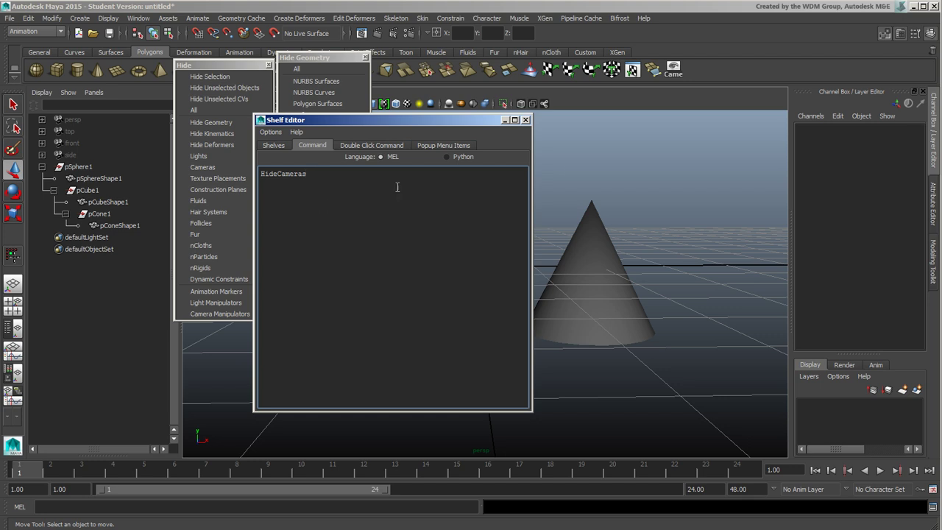
pyautogui.click(526, 120)
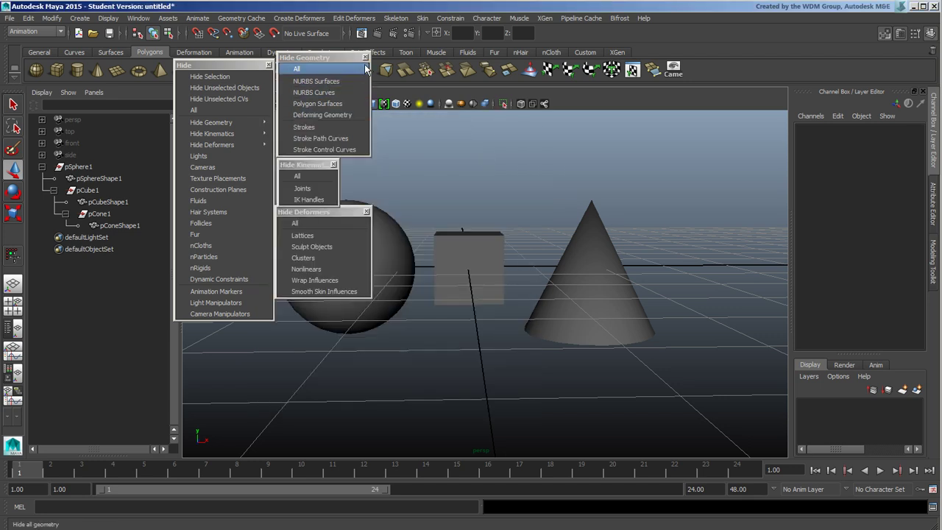
# - Close all the floating hide geometry, kinematics, deformers and Hide panels
pyautogui.click(365, 57)
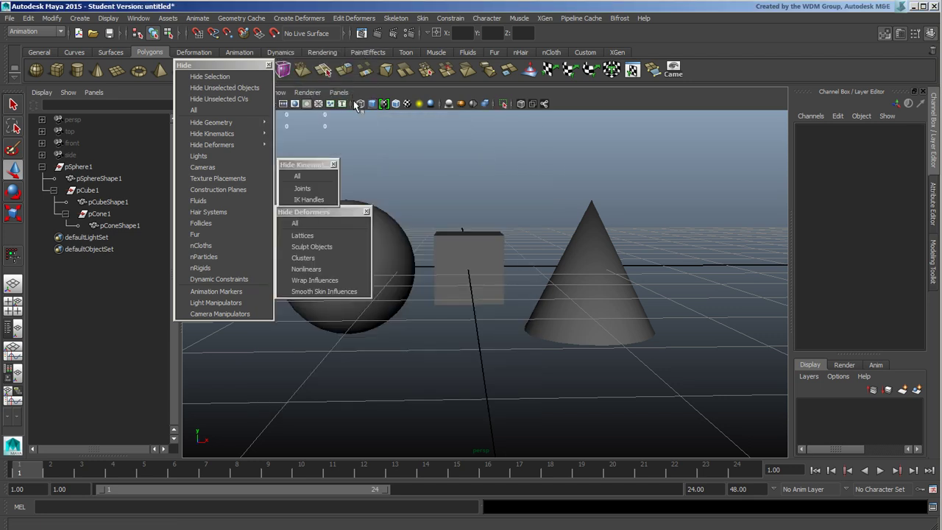
pyautogui.click(335, 164)
pyautogui.click(365, 211)
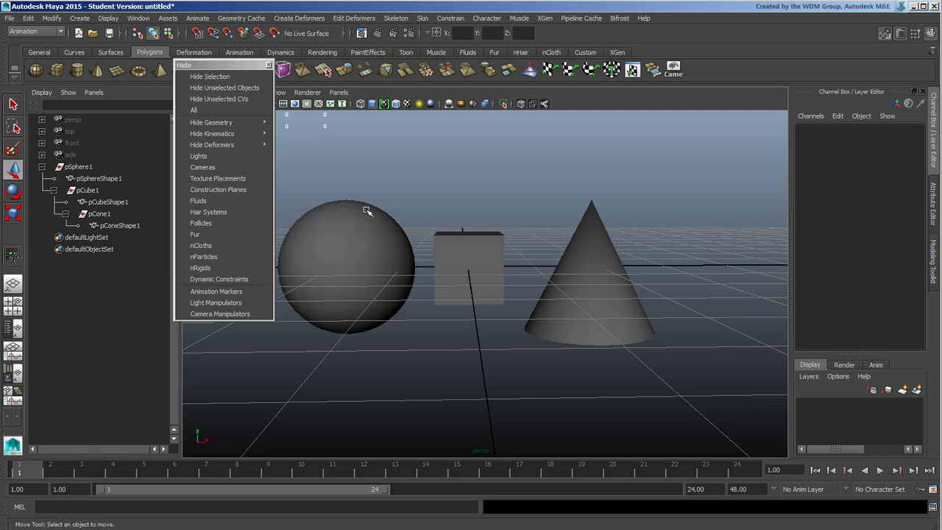
pyautogui.click(268, 65)
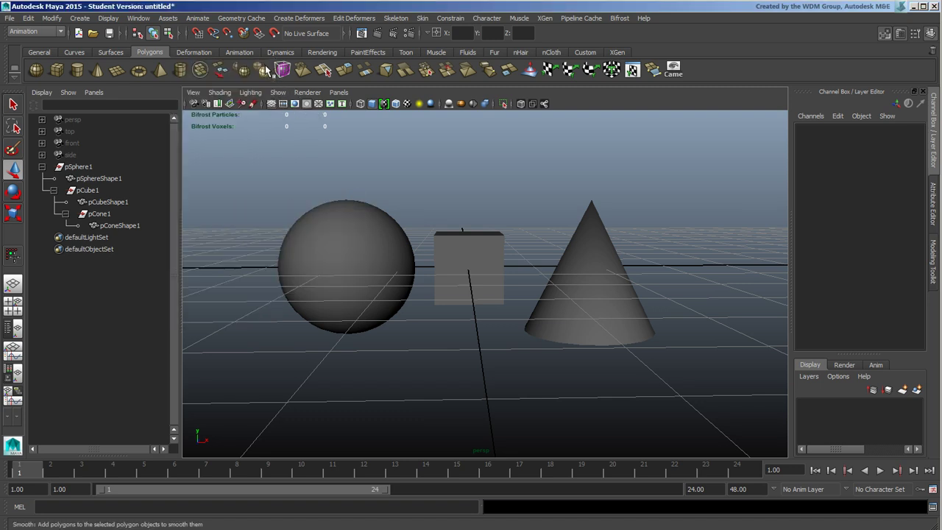
# - Select the sphere and toggle pSphereShape1's Visibility off and on twice in the Attribute Editor
pyautogui.click(332, 251)
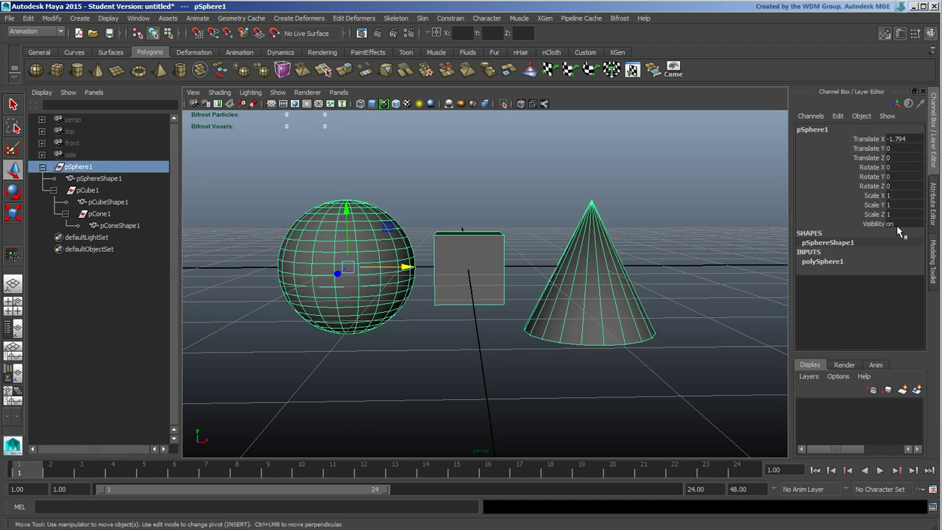
pyautogui.click(931, 217)
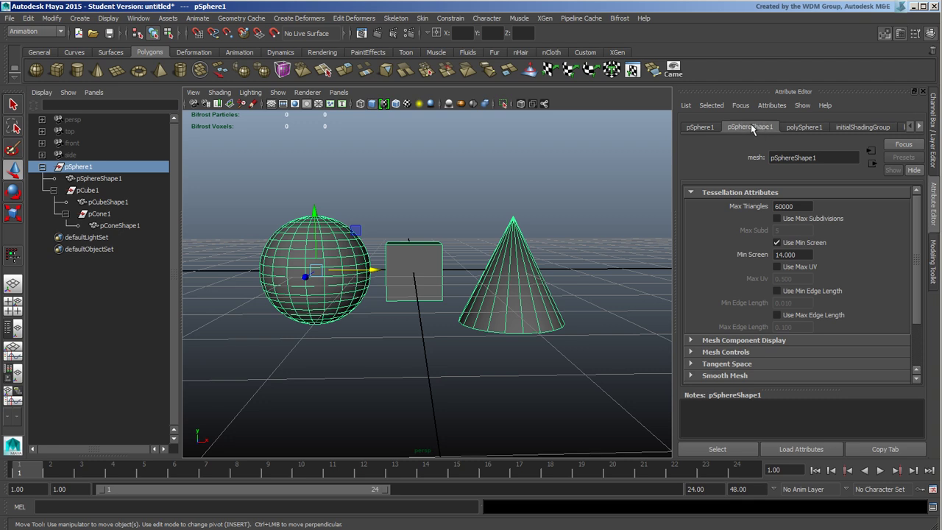
pyautogui.scroll(-3, 915, 297)
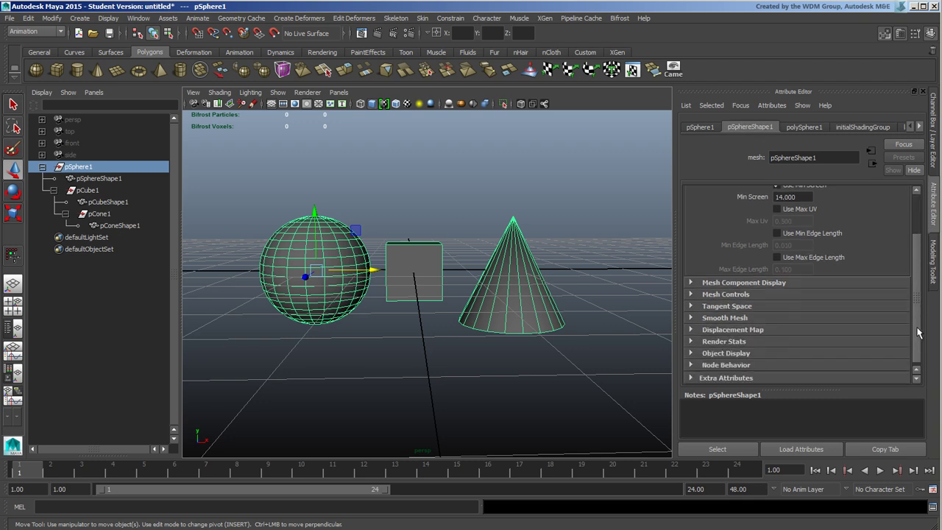
pyautogui.click(692, 339)
pyautogui.click(690, 338)
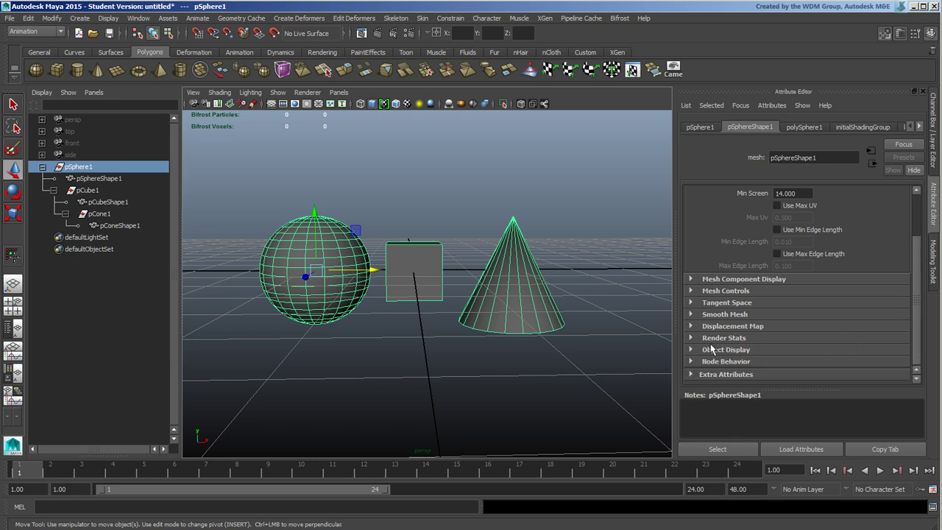
pyautogui.click(691, 351)
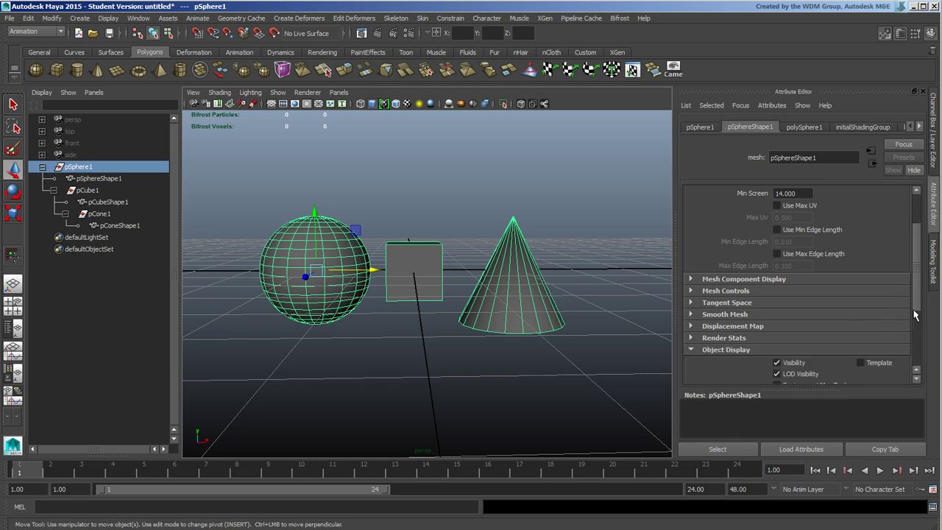
pyautogui.scroll(-3, 915, 315)
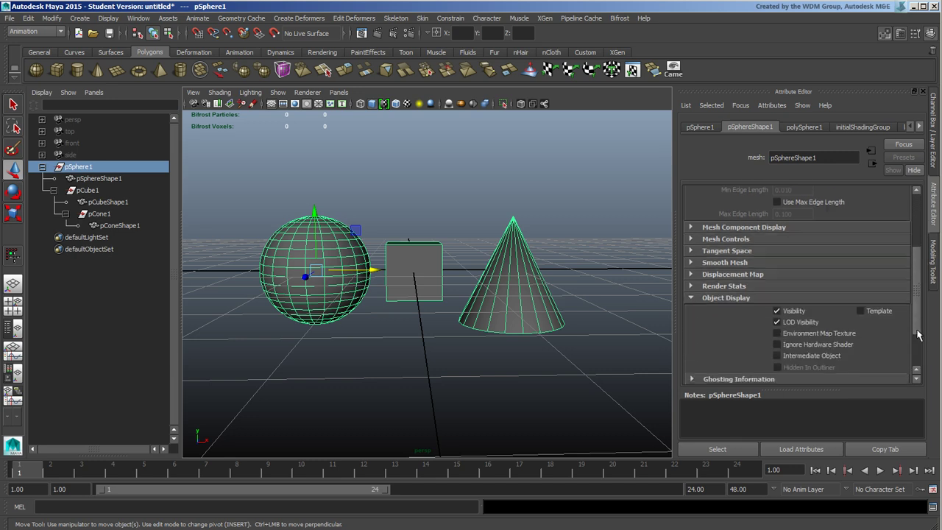
pyautogui.click(799, 315)
pyautogui.click(801, 315)
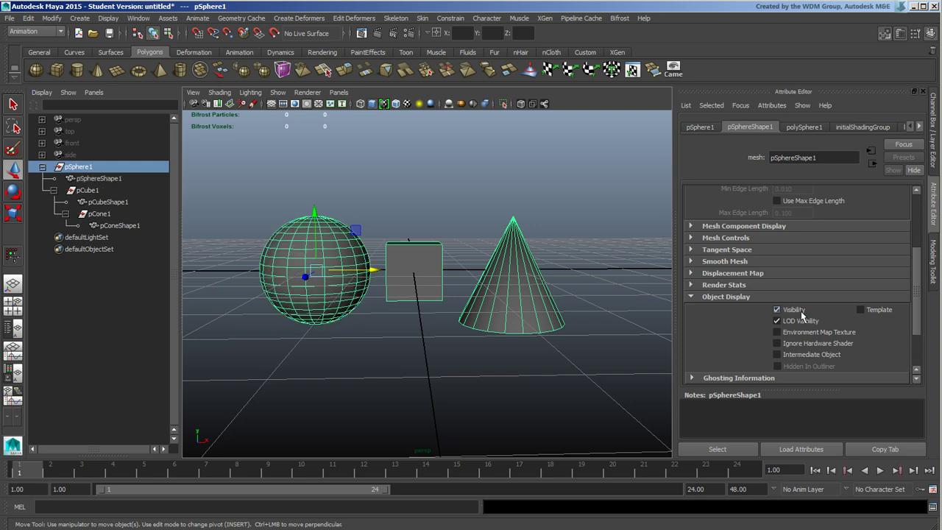
pyautogui.click(802, 315)
pyautogui.click(801, 314)
# - In the pSphere1 transform's Display section, turn Visibility off and back on
pyautogui.click(700, 127)
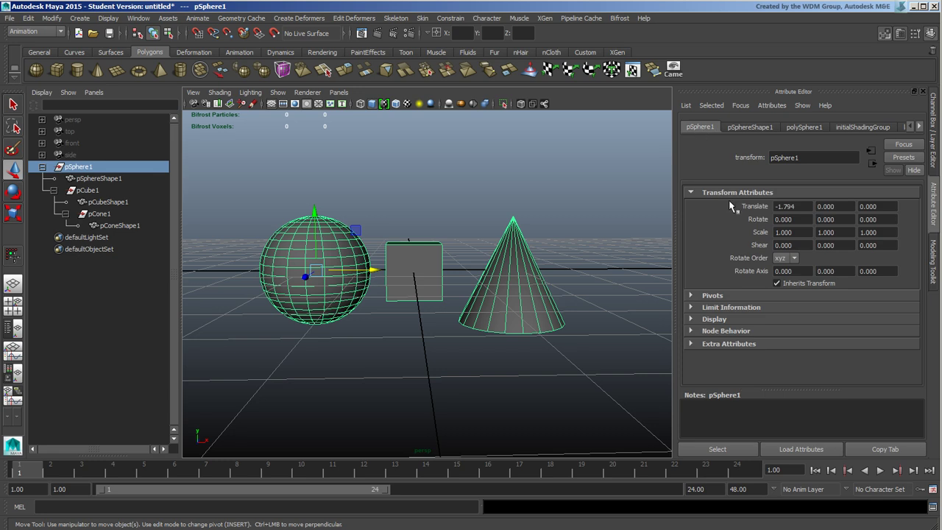
pyautogui.click(752, 320)
pyautogui.scroll(-3, 898, 286)
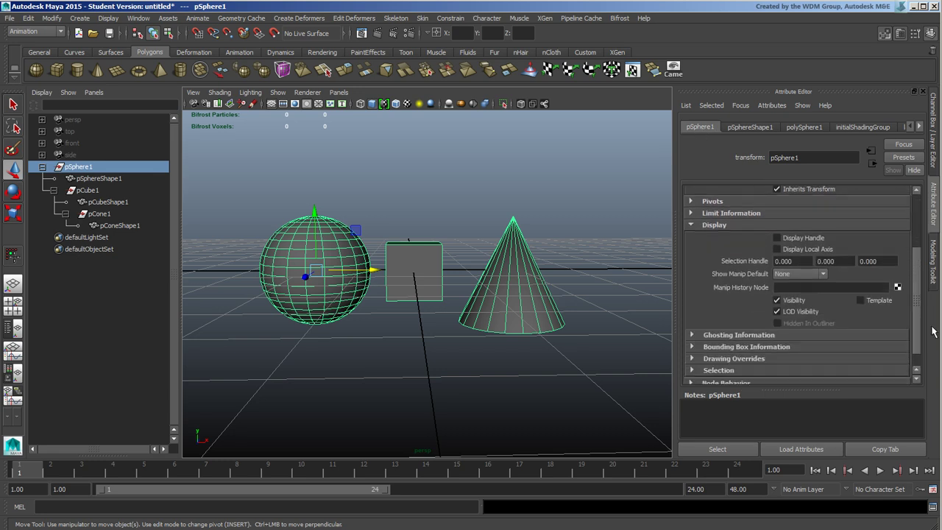
pyautogui.scroll(-1, 898, 286)
pyautogui.click(800, 283)
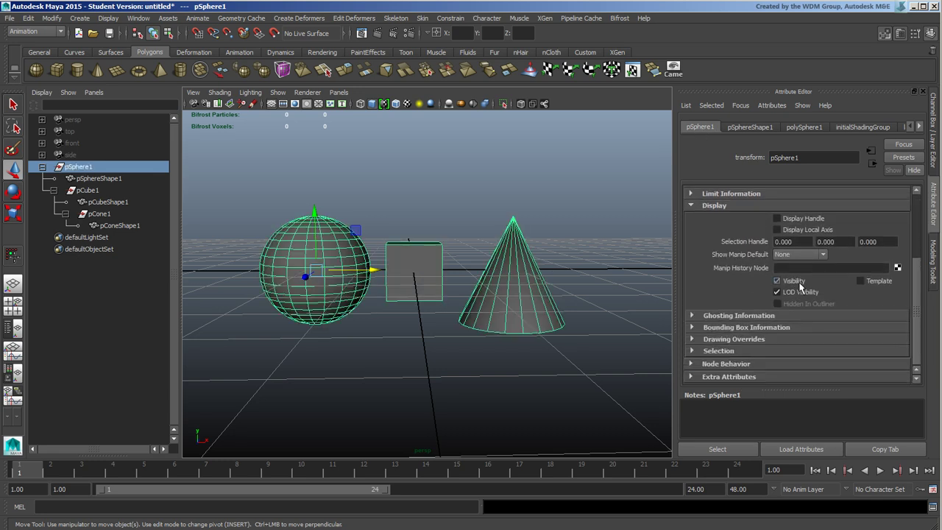
pyautogui.click(801, 286)
pyautogui.click(277, 93)
pyautogui.moveTo(302, 109)
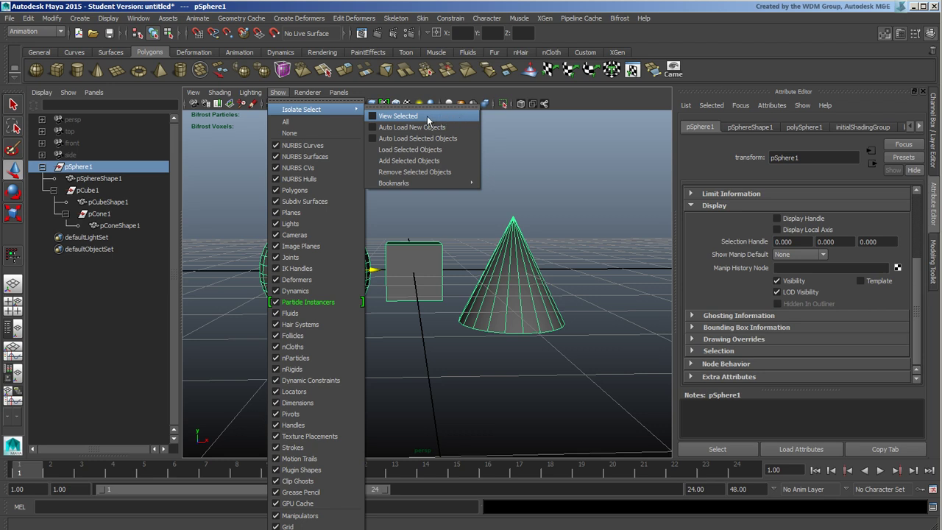
pyautogui.click(427, 115)
pyautogui.click(379, 200)
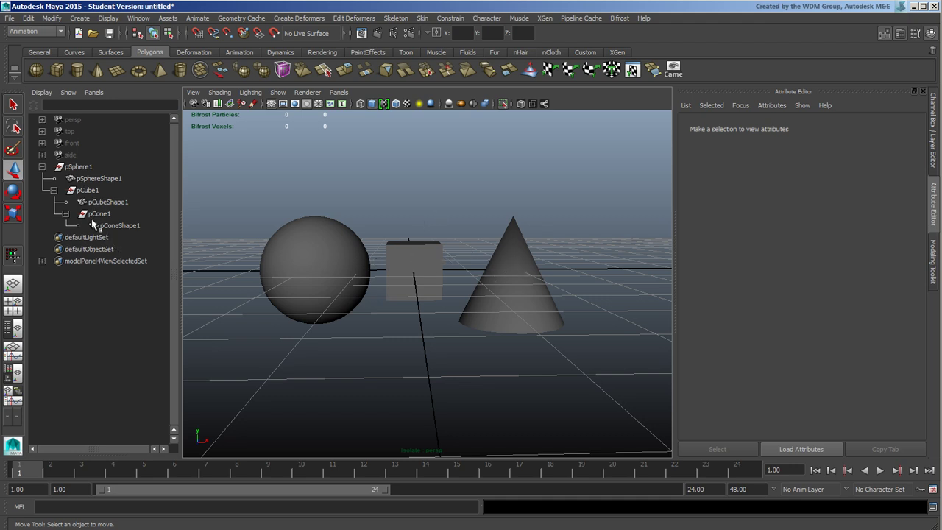
pyautogui.click(321, 235)
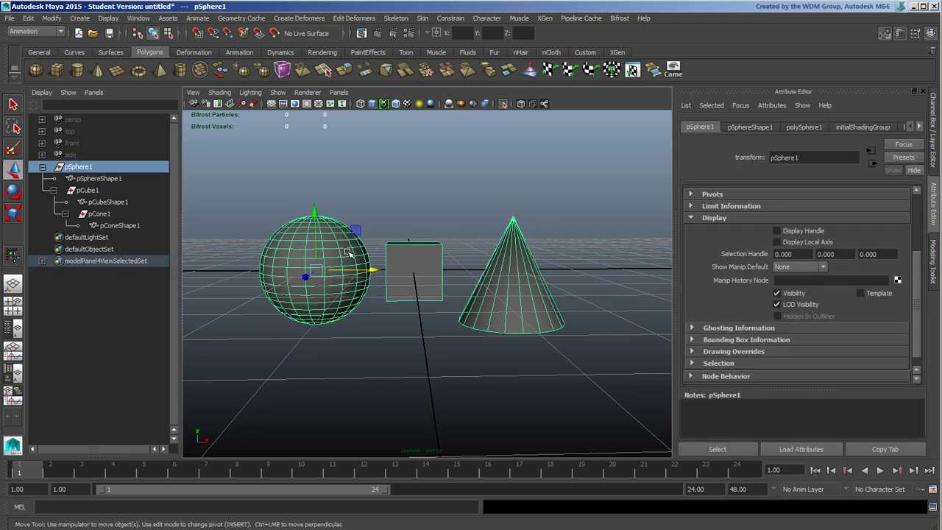
pyautogui.press('Down')
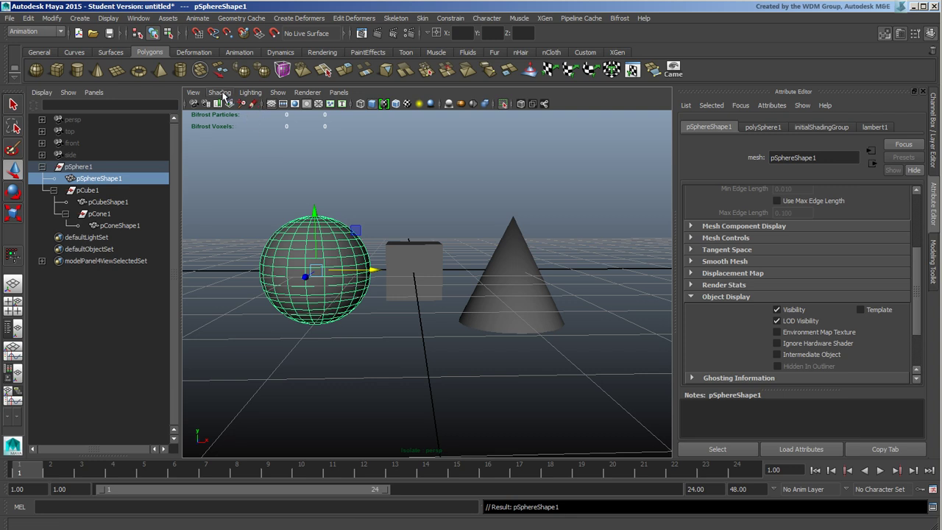
pyautogui.click(251, 92)
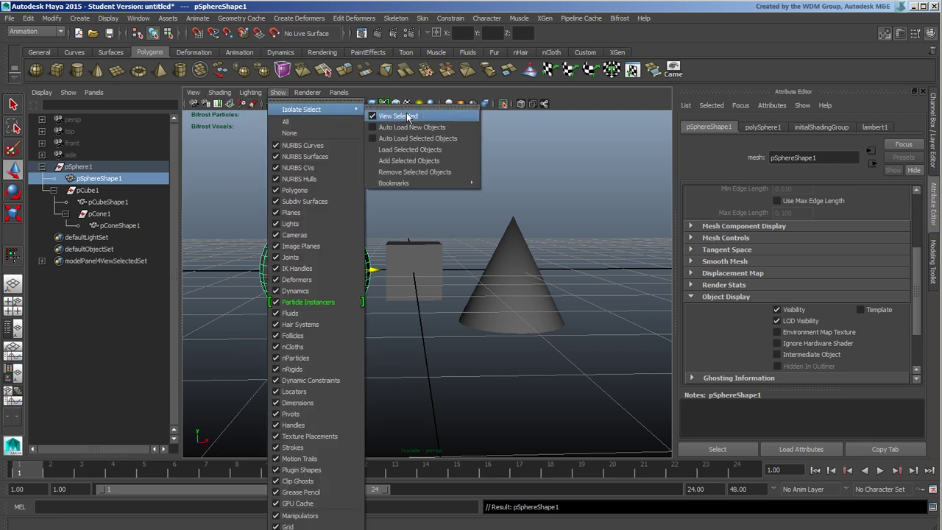
pyautogui.click(405, 114)
pyautogui.click(277, 92)
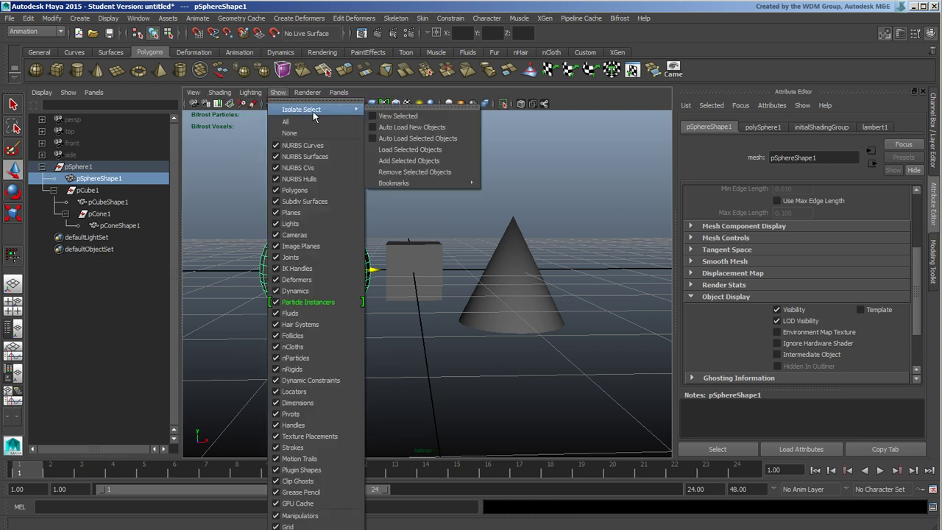
pyautogui.click(406, 115)
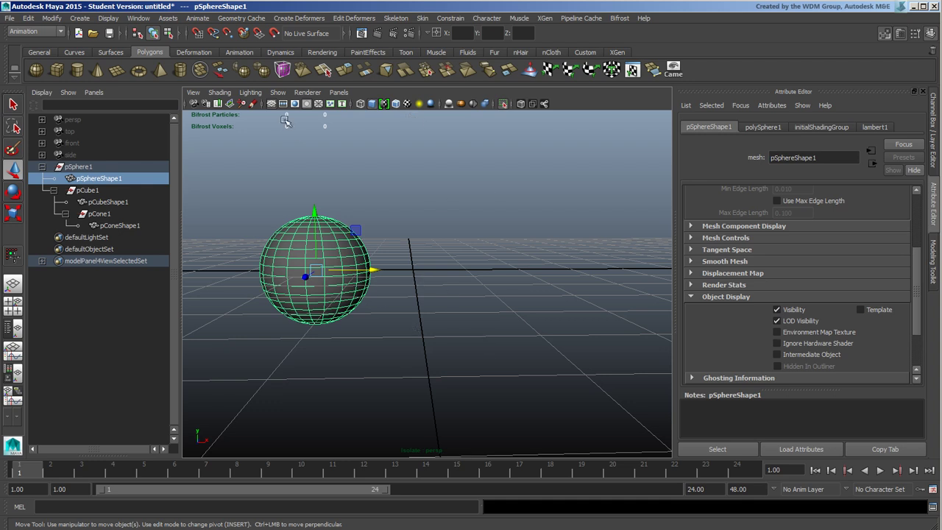
pyautogui.click(278, 93)
pyautogui.click(415, 116)
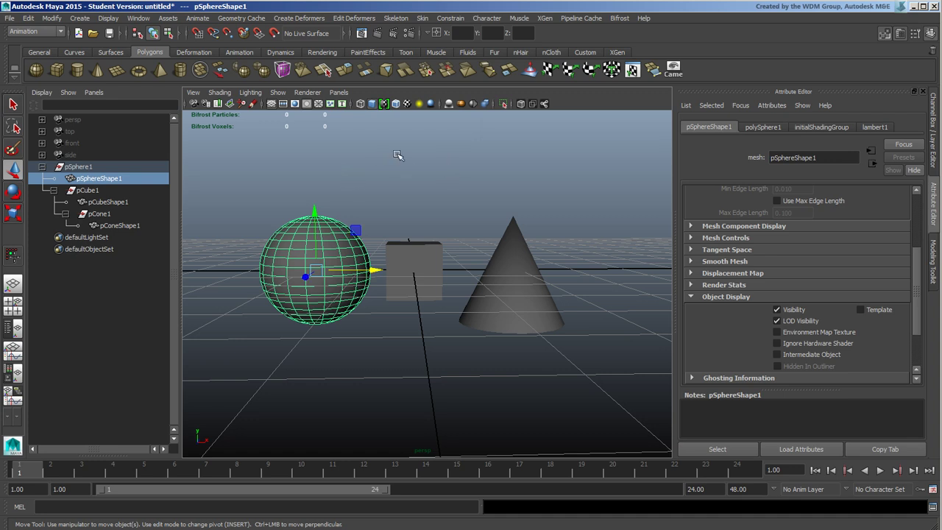
# - Select the cube, then the sphere, and pickwalk down to the sphere's shape node
pyautogui.click(416, 212)
pyautogui.click(440, 225)
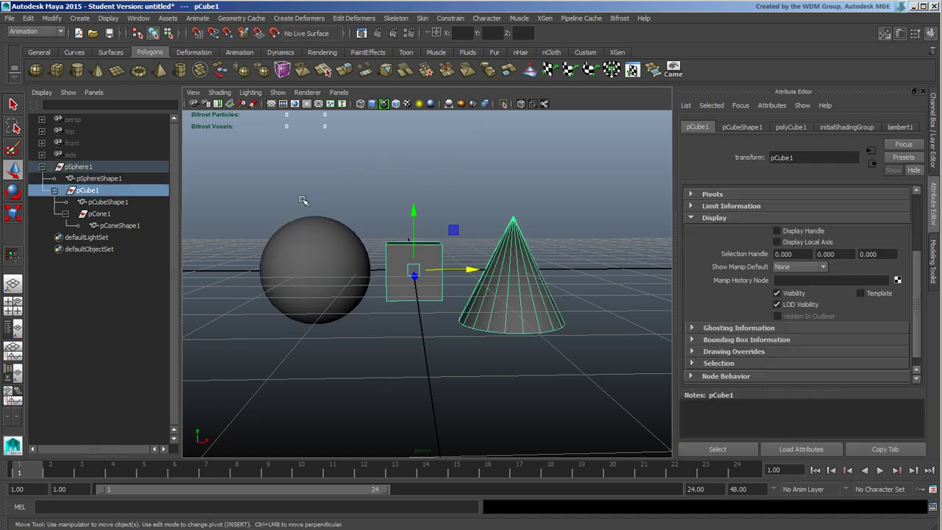
pyautogui.click(305, 243)
pyautogui.press('Down')
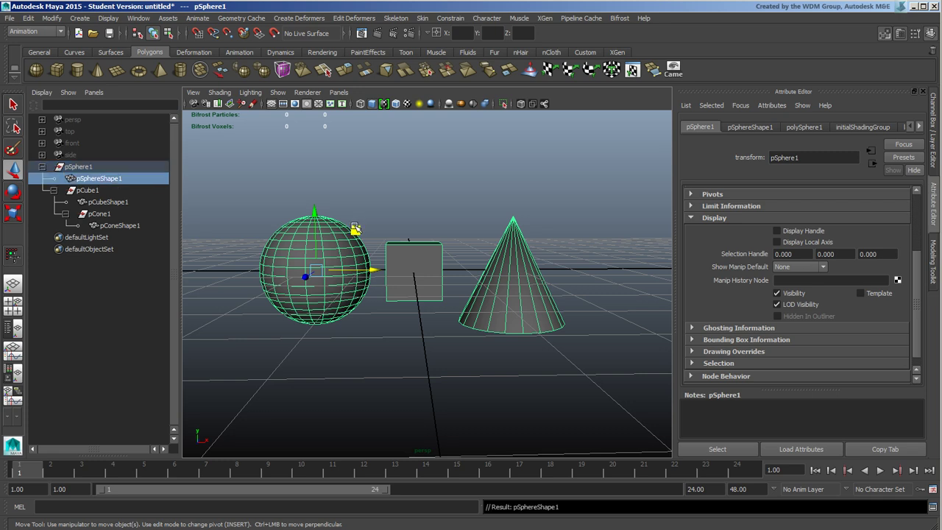
# - Create a locator at the origin and pickwalk between locator1 and locatorShape1
pyautogui.click(80, 18)
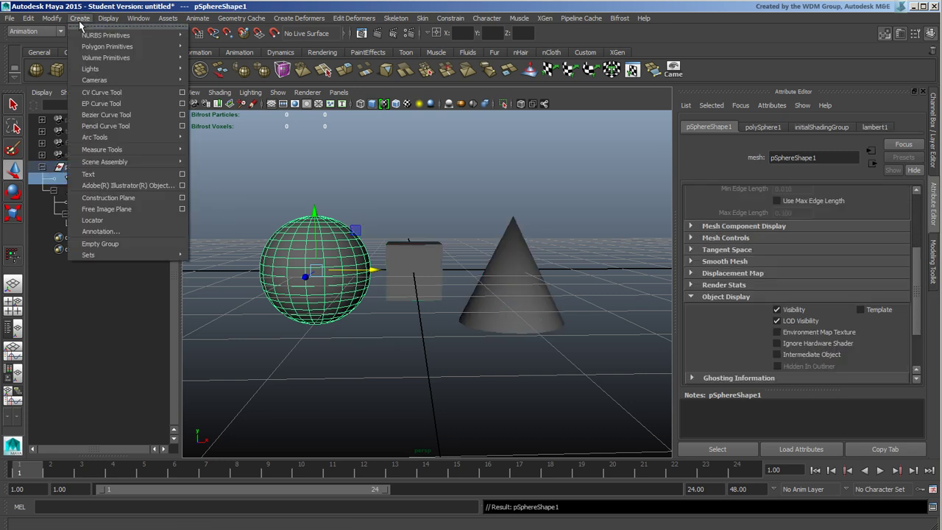
pyautogui.click(115, 221)
pyautogui.click(42, 237)
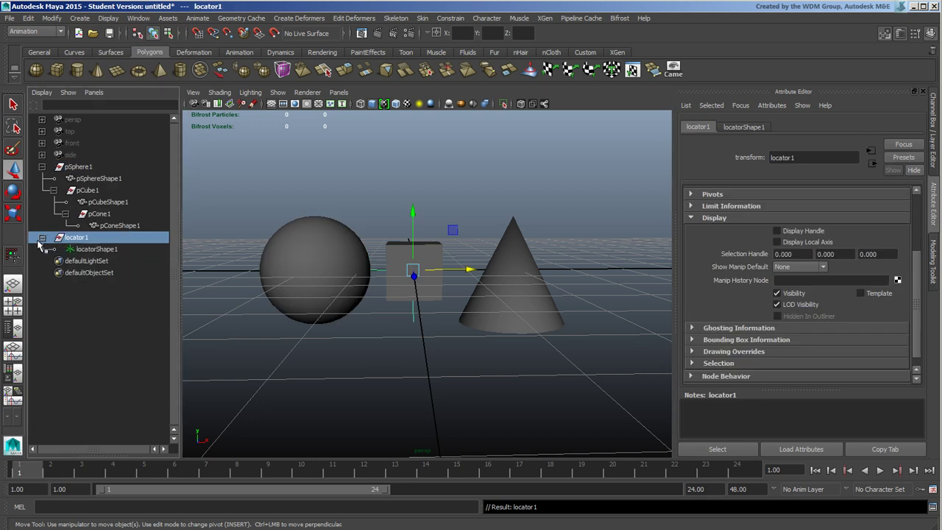
pyautogui.click(107, 251)
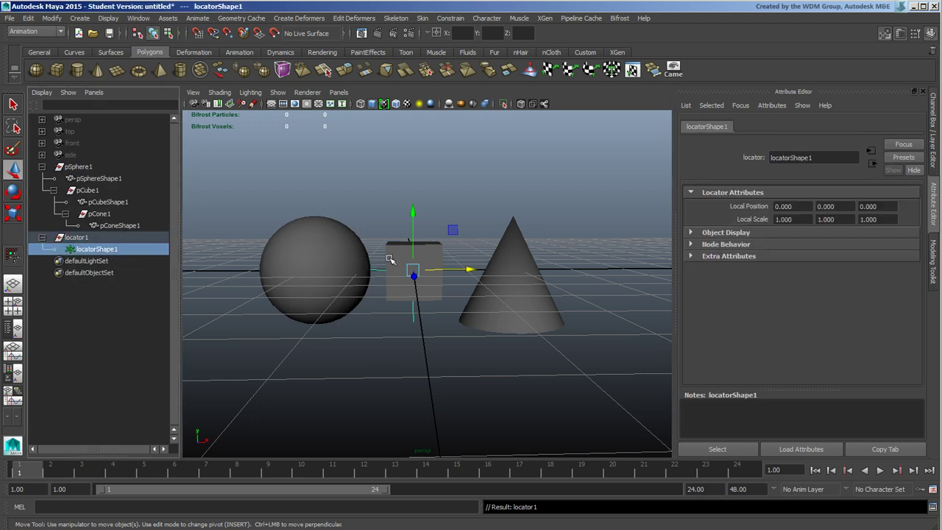
pyautogui.press('Up')
pyautogui.press('Down')
pyautogui.press('Up')
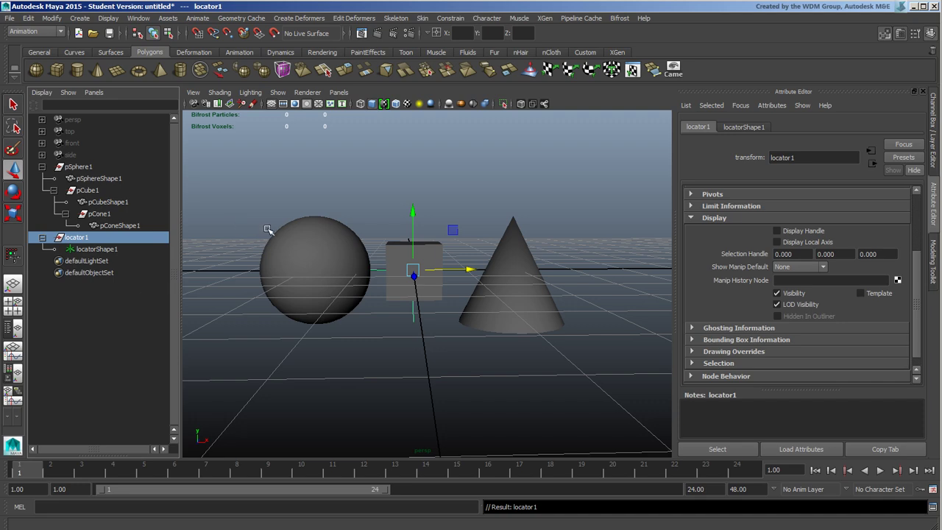
# - Bring the front view to full size, framed with room above the sphere, cube and cone
pyautogui.click(18, 316)
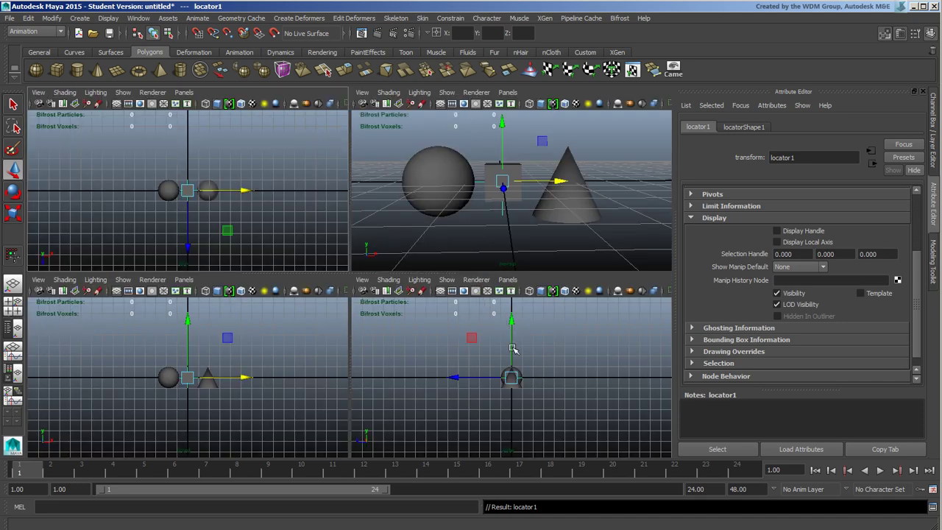
pyautogui.press('space')
pyautogui.keyDown('alt'); pyautogui.moveTo(309, 235); pyautogui.dragTo(342, 291, button='middle'); pyautogui.keyUp('alt')
pyautogui.scroll(3, 342, 291)
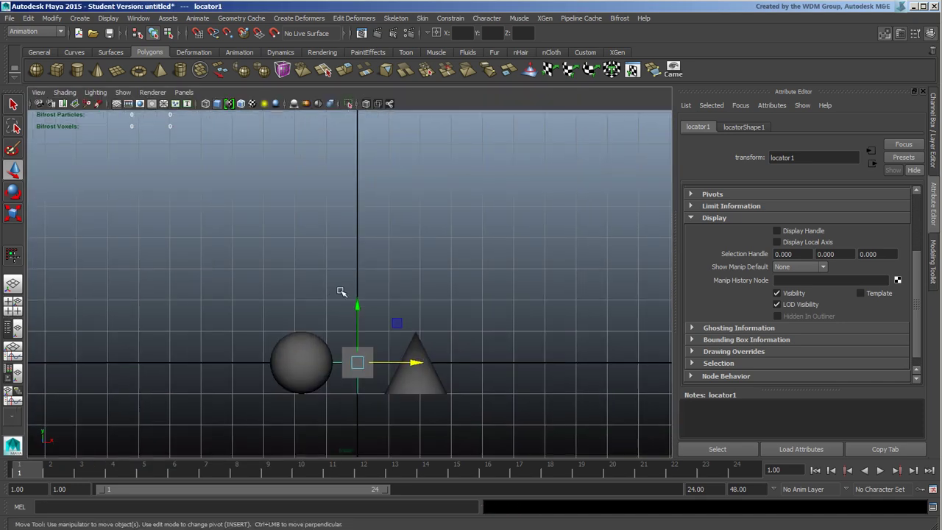
# - Draw a three-joint chain above the sphere using the Animation menu set's Joint tool
pyautogui.click(239, 52)
pyautogui.click(157, 70)
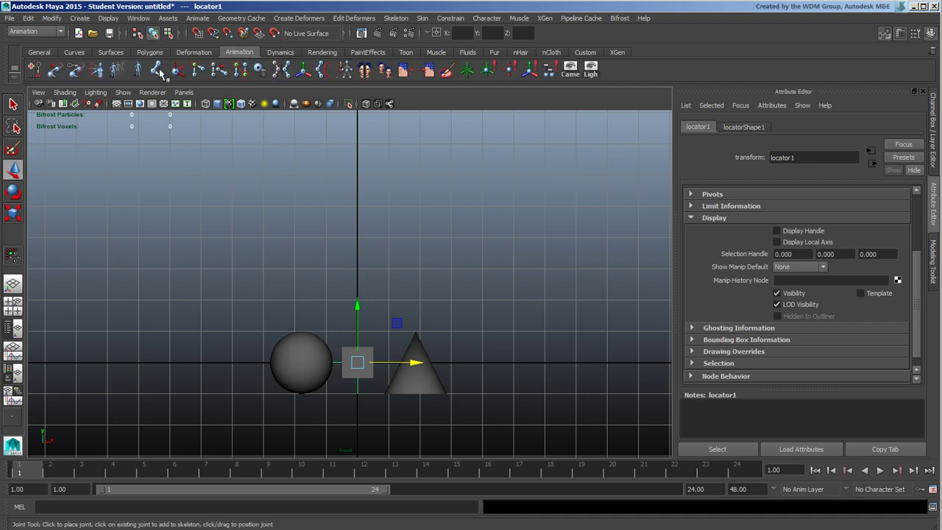
pyautogui.click(243, 191)
pyautogui.click(323, 186)
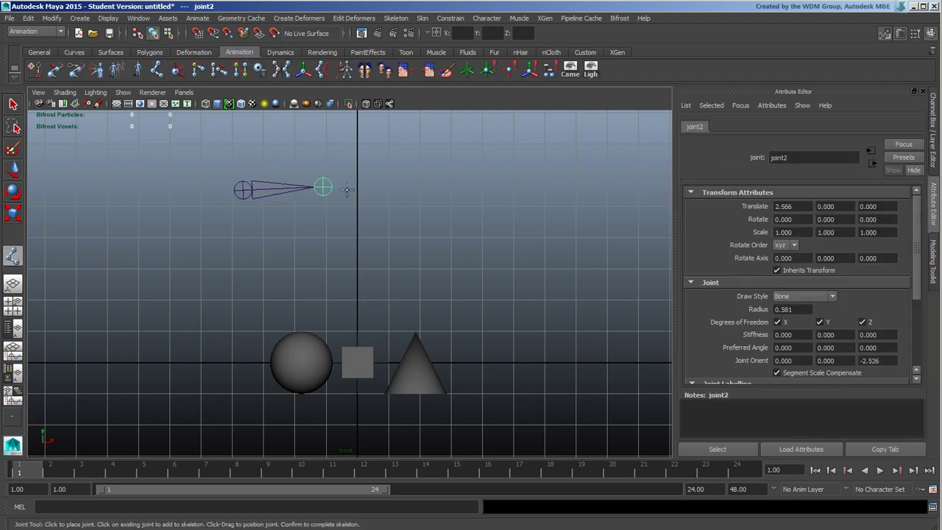
pyautogui.click(454, 190)
pyautogui.click(9, 170)
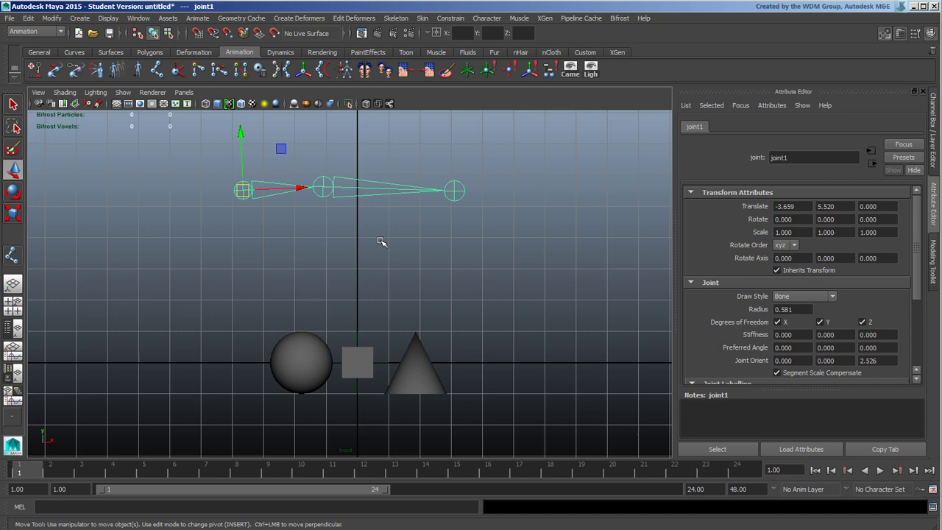
# - Select joint2 and cycle between the four-view, top and front layouts
pyautogui.click(368, 245)
pyautogui.click(342, 189)
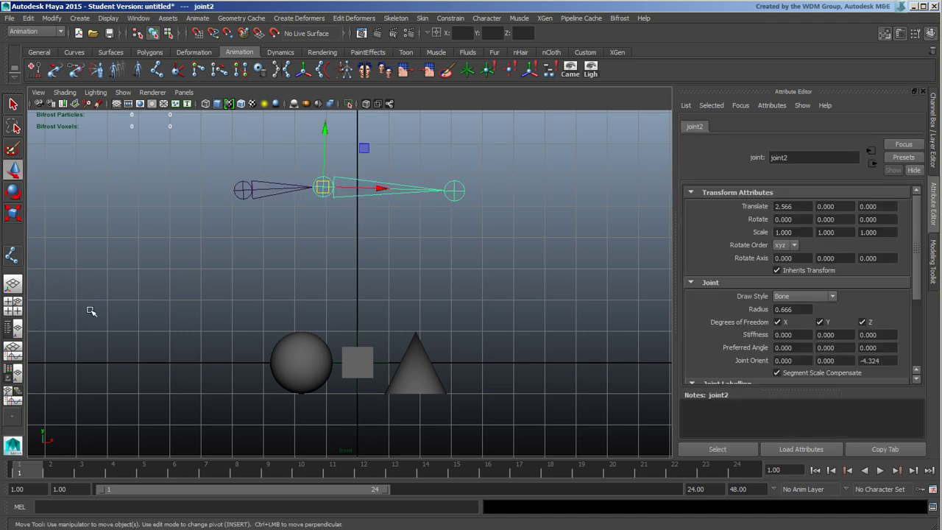
pyautogui.press('space')
pyautogui.press('space')
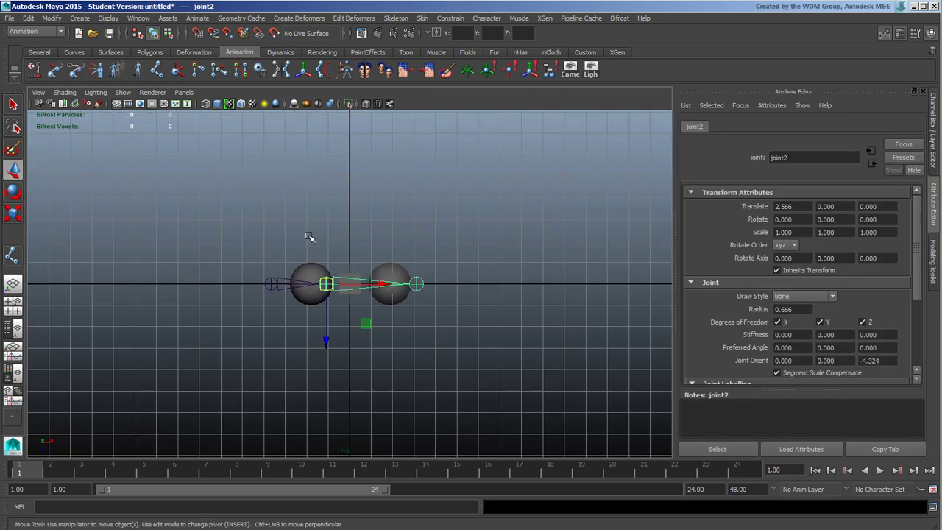
pyautogui.press('space')
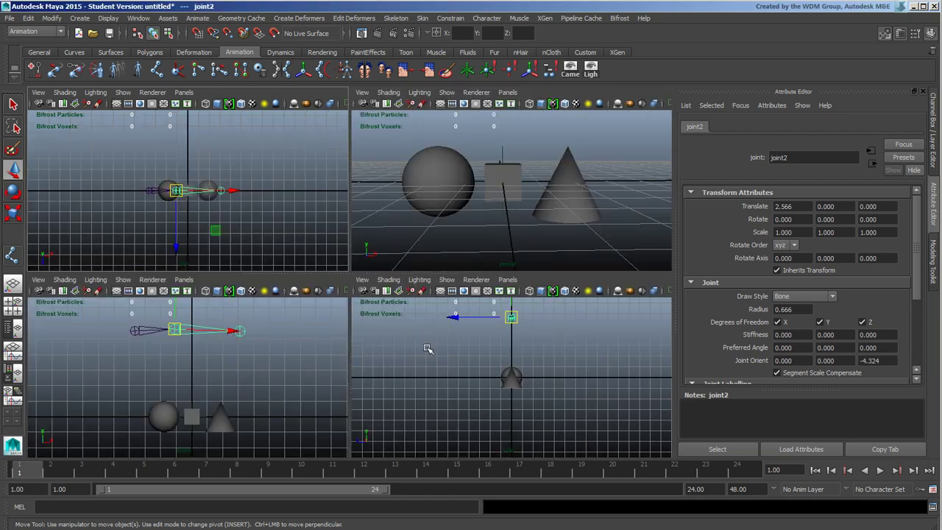
pyautogui.press('space')
# - Switch to the Perspective/Outliner layout, expand joint1, and frame the joint chain
pyautogui.click(14, 333)
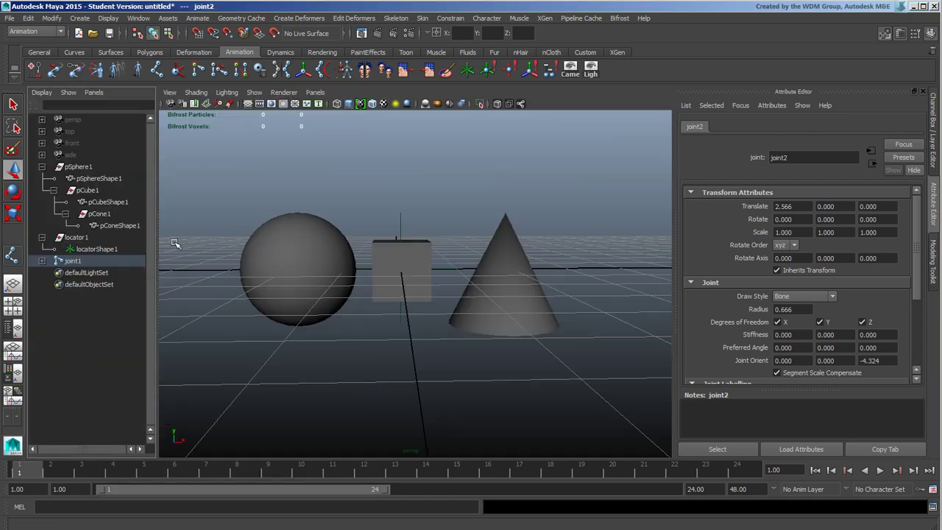
pyautogui.click(42, 261)
pyautogui.moveTo(84, 273); pyautogui.dragTo(93, 269, button='middle')
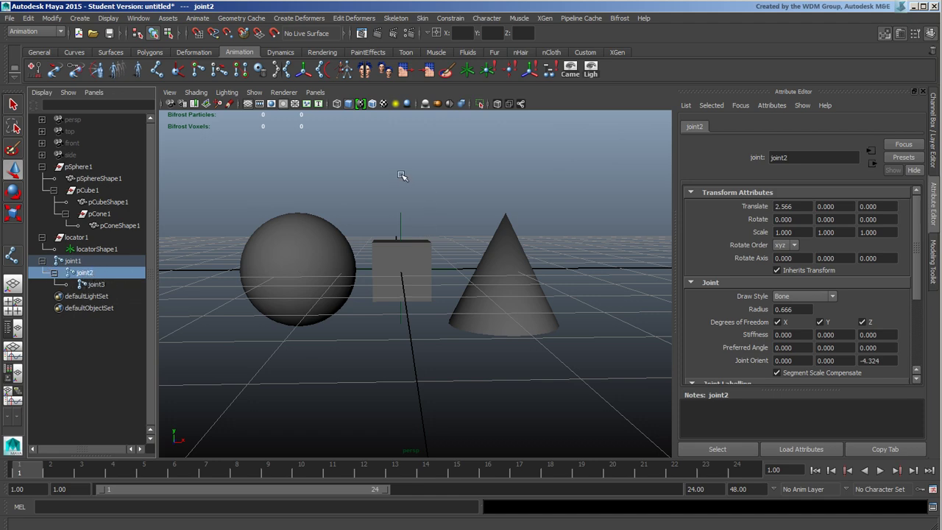
pyautogui.keyDown('alt'); pyautogui.moveTo(406, 177); pyautogui.dragTo(425, 275, button='middle'); pyautogui.keyUp('alt')
pyautogui.keyDown('alt'); pyautogui.moveTo(425, 276); pyautogui.dragTo(348, 236, button='right'); pyautogui.keyUp('alt')
pyautogui.moveTo(347, 237)
pyautogui.keyDown('alt'); pyautogui.mouseDown(button='middle')
pyautogui.moveTo(442, 242)
pyautogui.moveTo(427, 296)
pyautogui.mouseUp(button='middle'); pyautogui.keyUp('alt')
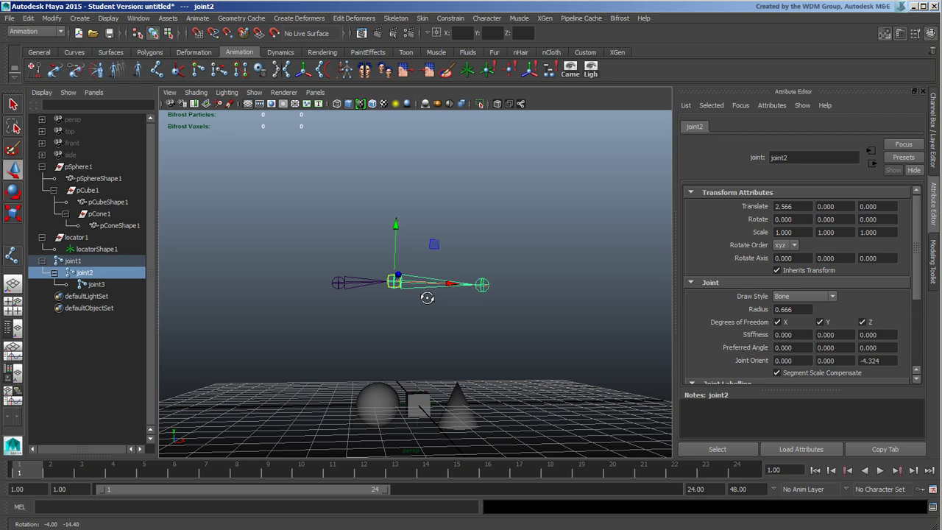
pyautogui.keyDown('alt'); pyautogui.moveTo(427, 297); pyautogui.dragTo(498, 322, button='right'); pyautogui.keyUp('alt')
pyautogui.keyDown('alt'); pyautogui.moveTo(498, 321); pyautogui.dragTo(496, 313, button='middle'); pyautogui.keyUp('alt')
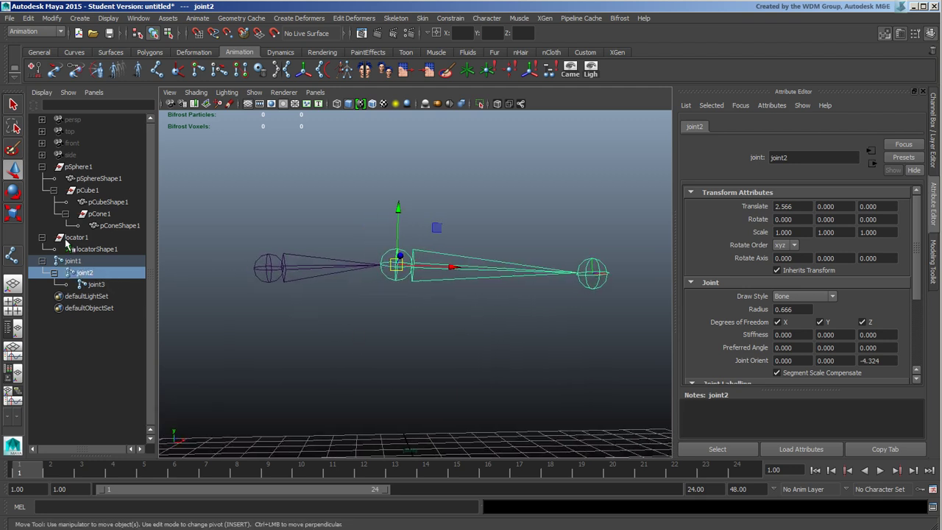
# - Walk up and down the joint hierarchy with the arrow keys, ending on joint1
pyautogui.press('Down')
pyautogui.press('Up')
pyautogui.press('Up')
pyautogui.press('Down')
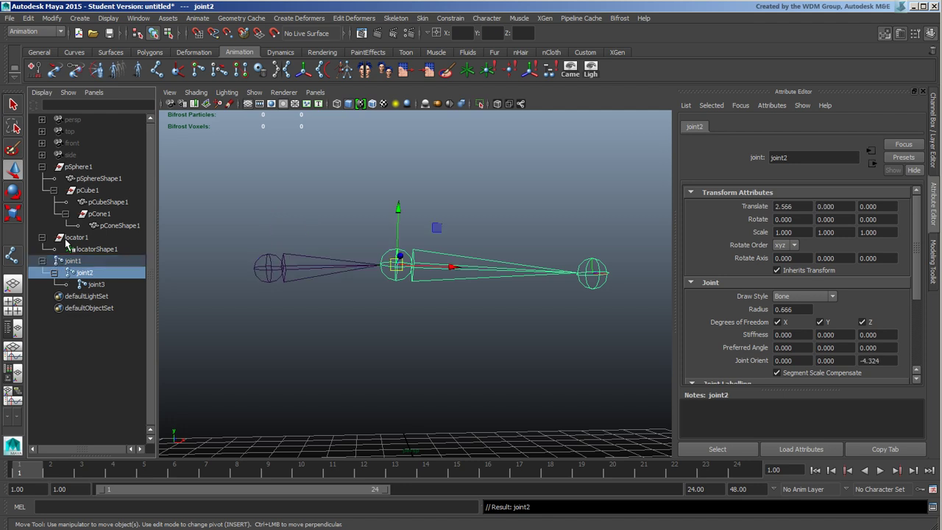
pyautogui.press('Down')
pyautogui.press('Up')
pyautogui.press('Up')
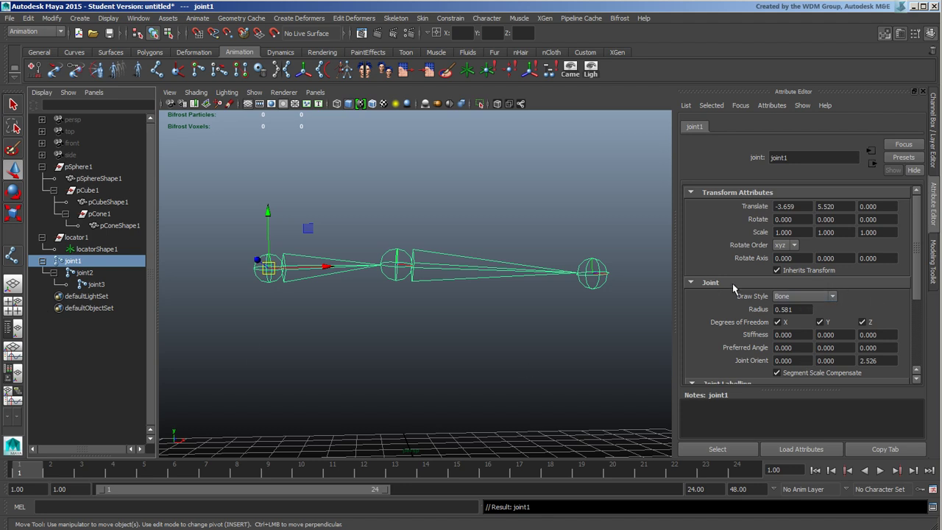
# - Set joint1's Draw Style to None, try selecting the invisible joint, then reselect joint1
pyautogui.click(817, 297)
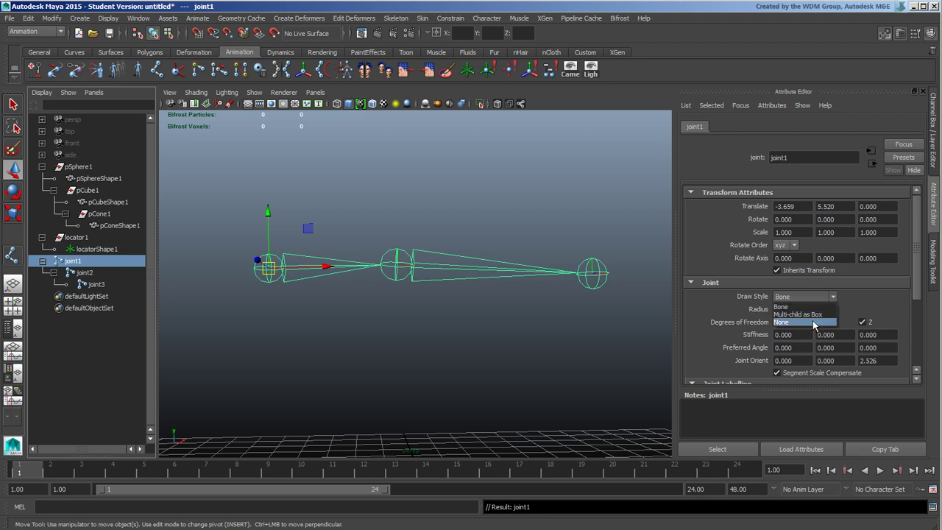
pyautogui.click(808, 324)
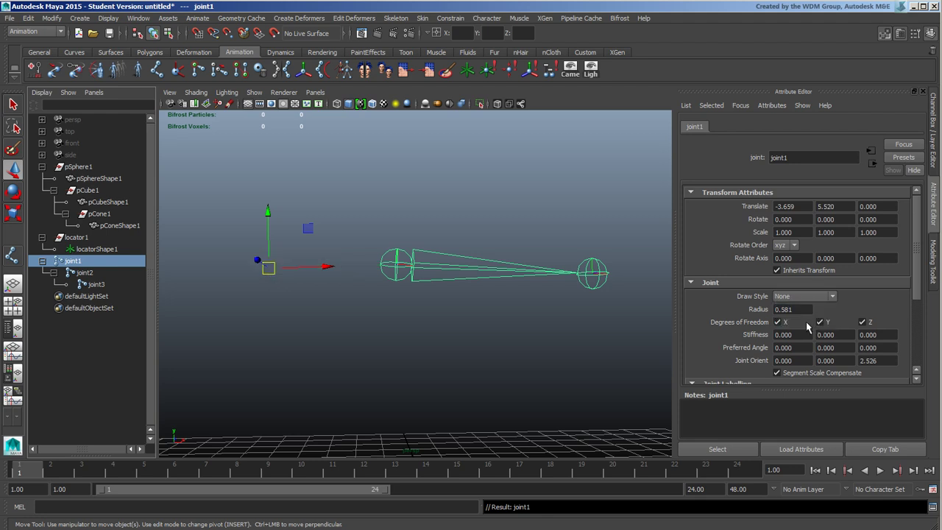
pyautogui.click(346, 322)
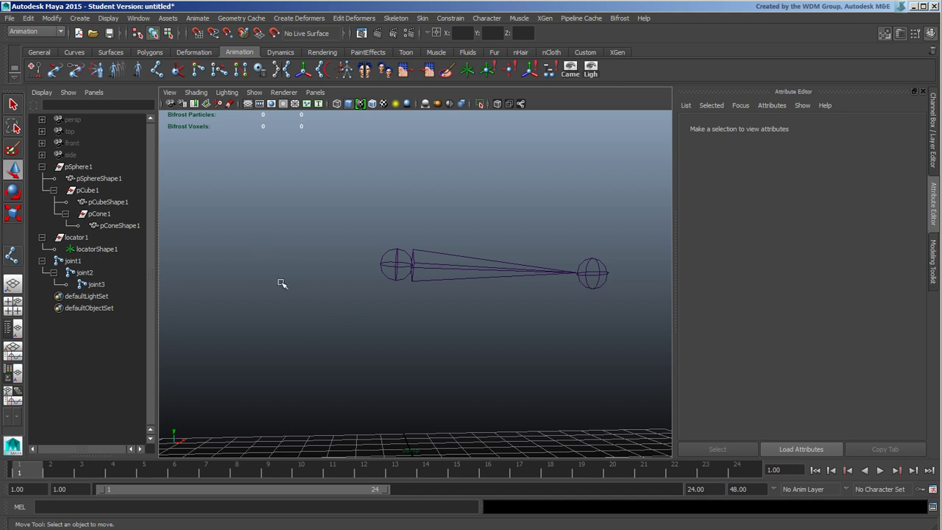
pyautogui.moveTo(243, 236); pyautogui.dragTo(335, 315)
pyautogui.moveTo(248, 234); pyautogui.dragTo(316, 299)
pyautogui.click(72, 261)
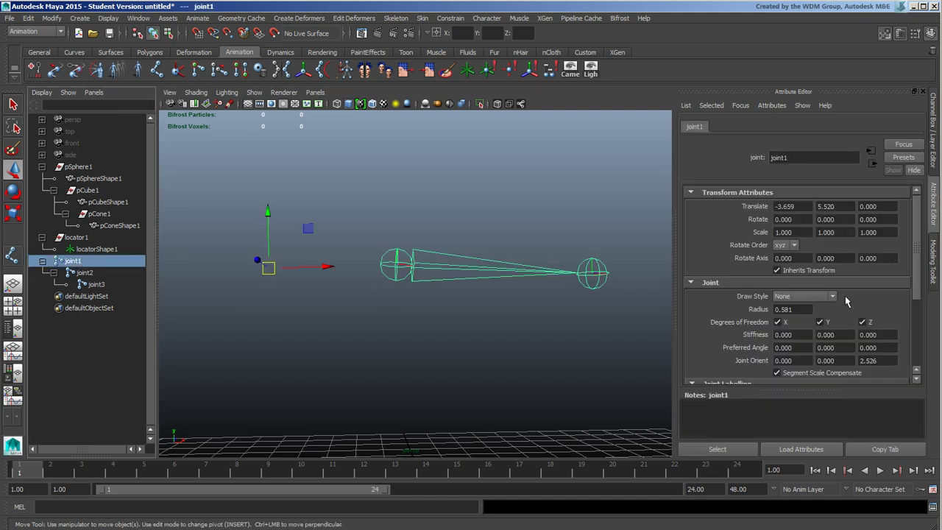
# - Change joint1's Draw Style to Multi-child as Box and deselect it
pyautogui.click(831, 296)
pyautogui.click(833, 316)
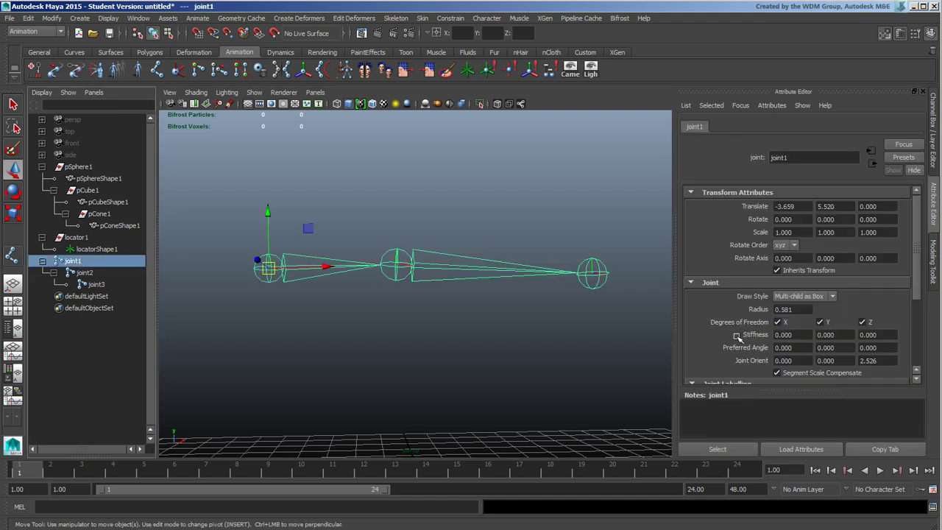
pyautogui.click(427, 344)
# - Duplicate the joint2 chain as joint4 and move the copy lower down
pyautogui.click(407, 267)
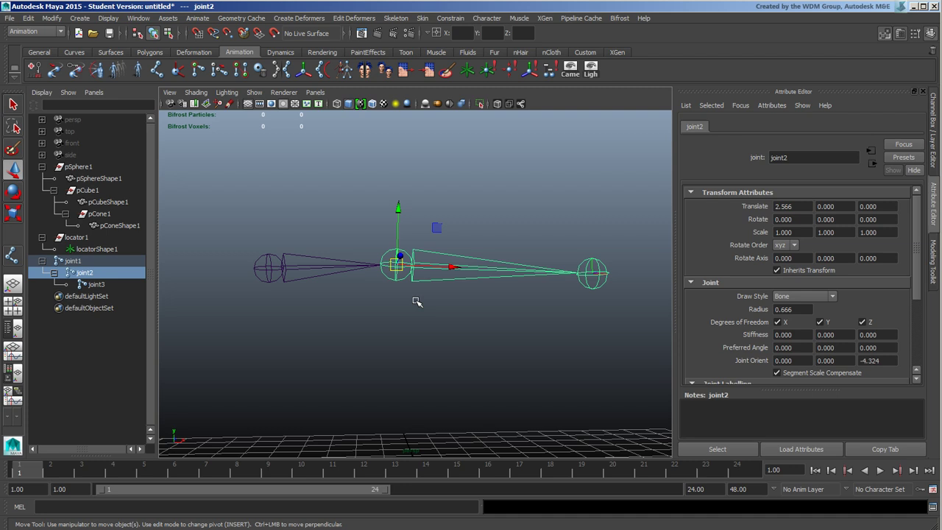
pyautogui.hotkey('ctrl', 'd')
pyautogui.moveTo(396, 211); pyautogui.dragTo(395, 302)
pyautogui.click(810, 296)
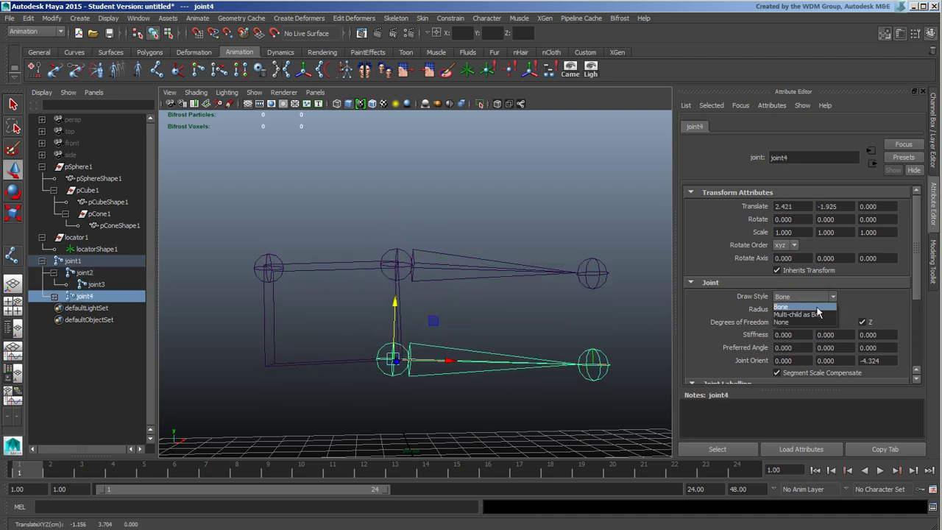
pyautogui.click(817, 315)
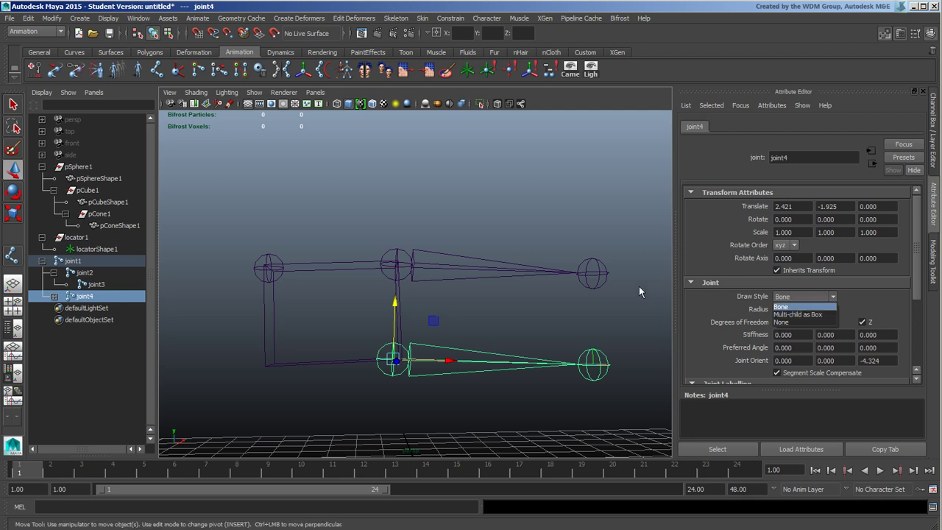
# - Switch joint1 to Bone, then back to Multi-child as Box, and keep it
pyautogui.click(253, 266)
pyautogui.click(796, 298)
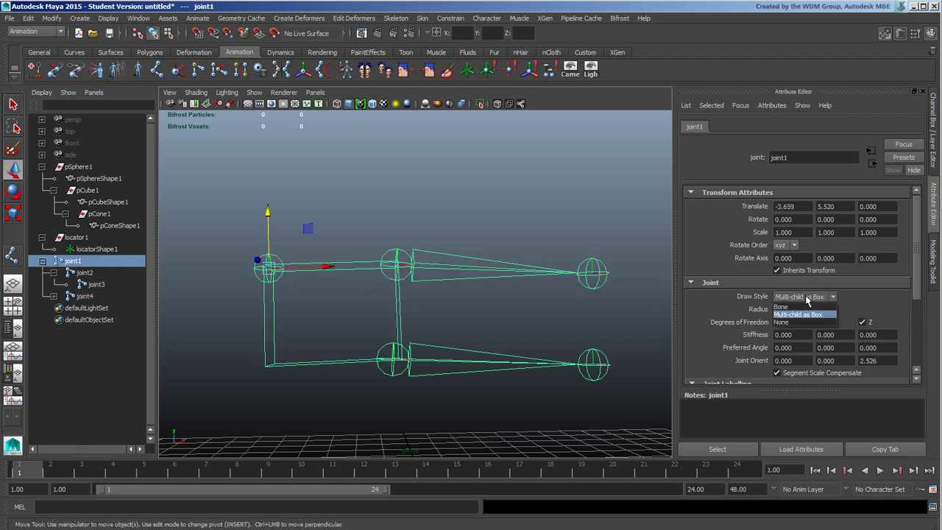
pyautogui.click(809, 305)
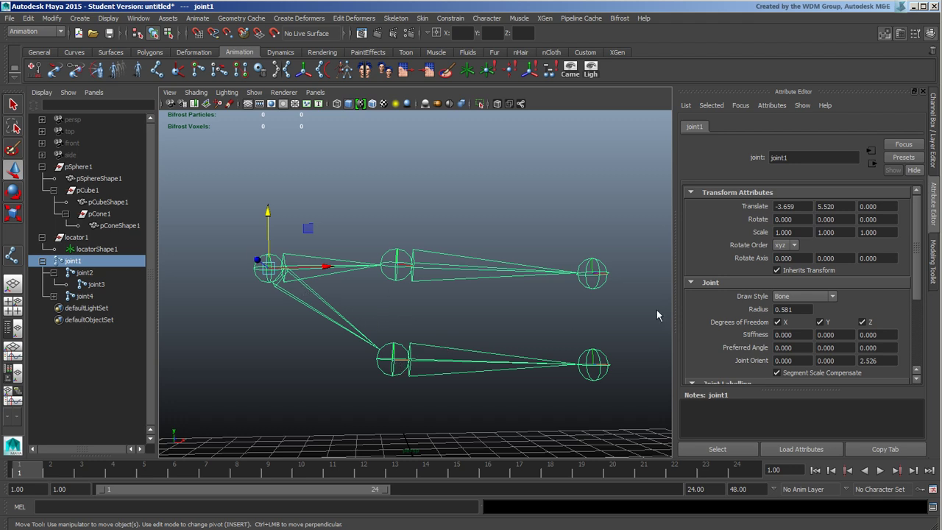
pyautogui.click(838, 297)
pyautogui.click(823, 315)
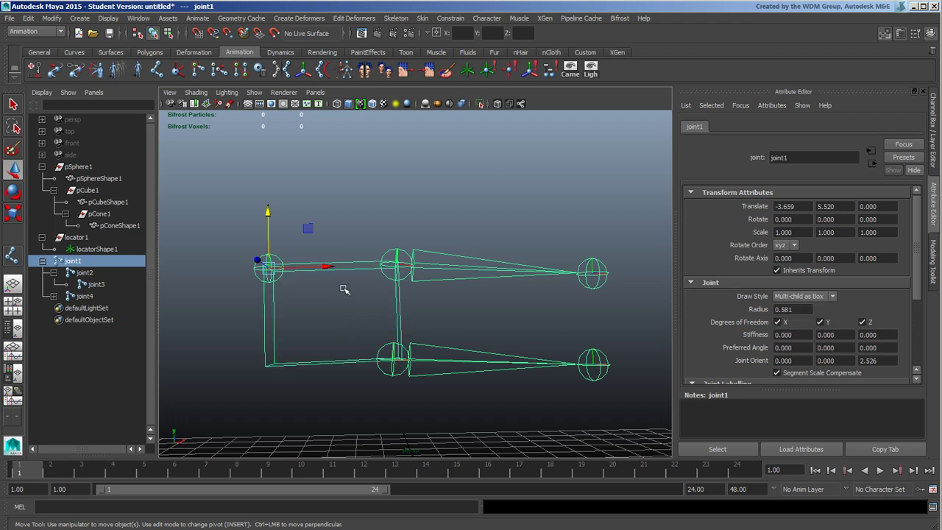
pyautogui.click(834, 298)
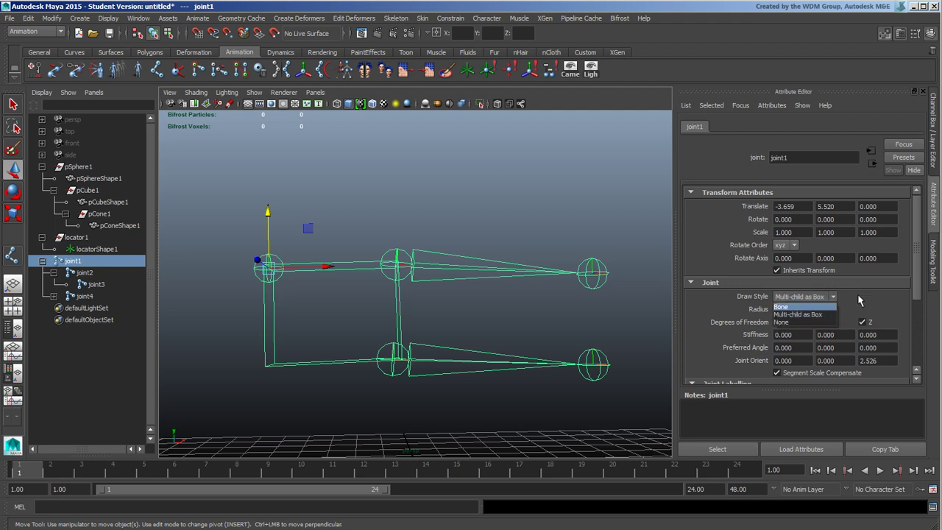
pyautogui.click(859, 301)
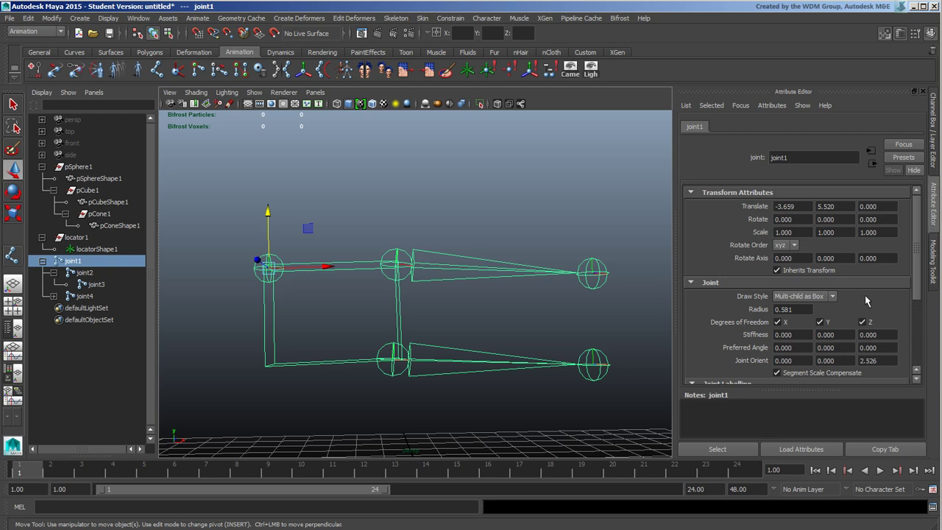
# - Frame the objects, select pSphere1, and expand its Drawing Overrides section
pyautogui.moveTo(311, 326)
pyautogui.keyDown('alt'); pyautogui.mouseDown(button='middle')
pyautogui.moveTo(337, 280)
pyautogui.moveTo(317, 243)
pyautogui.mouseUp(button='middle'); pyautogui.keyUp('alt')
pyautogui.moveTo(316, 243)
pyautogui.keyDown('alt'); pyautogui.mouseDown()
pyautogui.moveTo(372, 220)
pyautogui.moveTo(337, 238)
pyautogui.mouseUp(); pyautogui.keyUp('alt')
pyautogui.press('w')
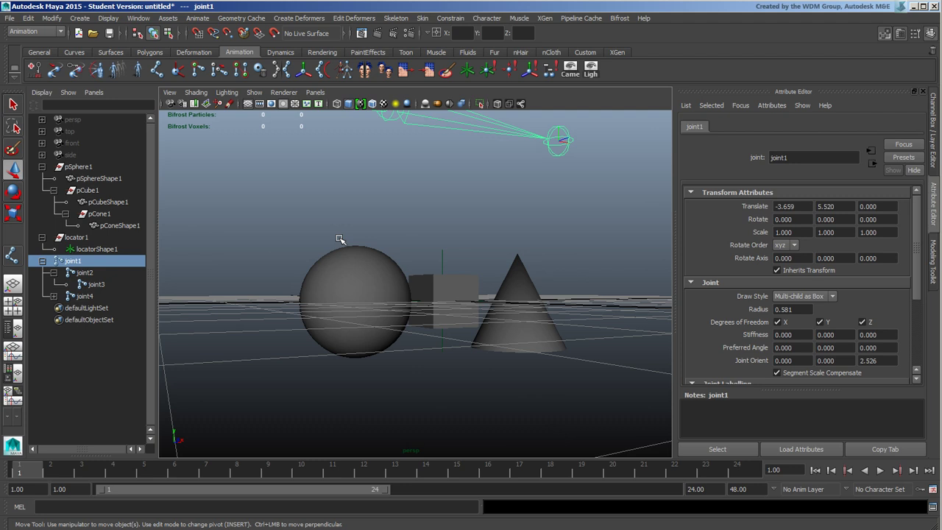
pyautogui.click(392, 285)
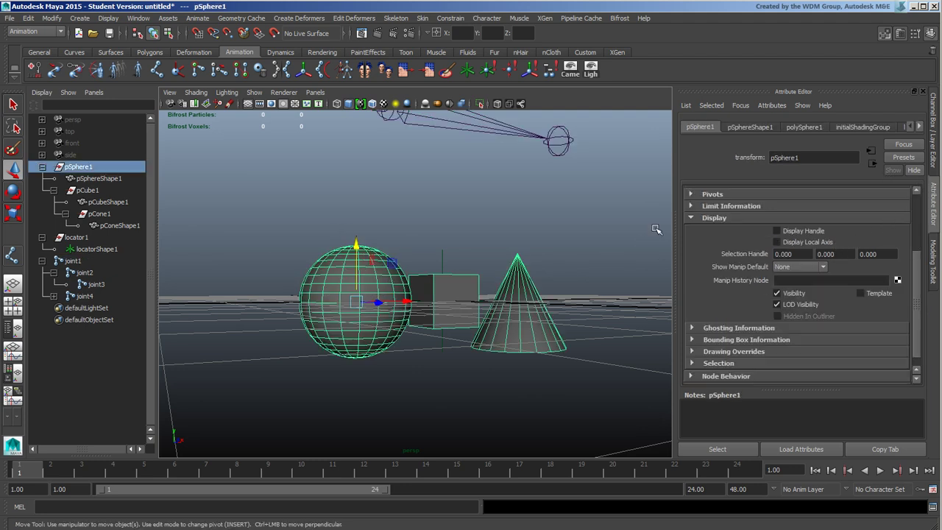
pyautogui.click(692, 352)
pyautogui.moveTo(918, 298); pyautogui.dragTo(925, 347)
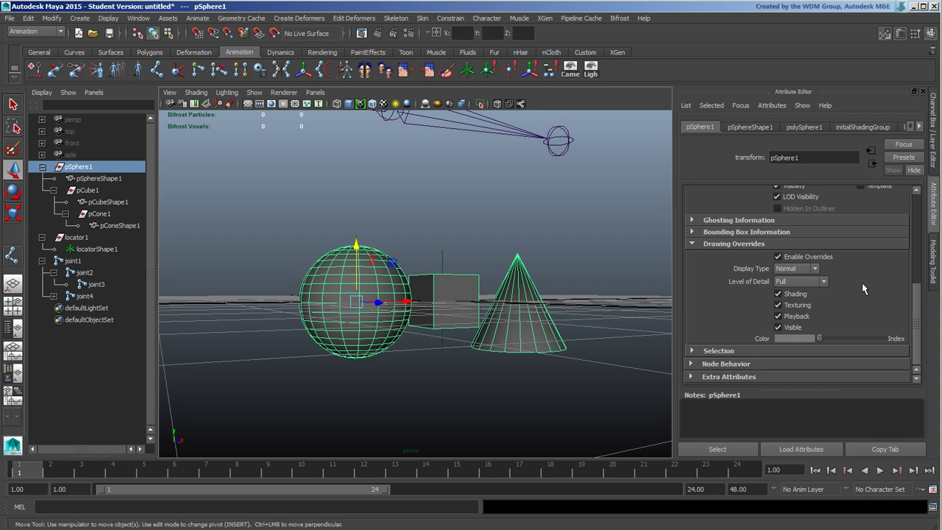
# - Set pSphere1's override Display Type to Template and test selecting in the viewport
pyautogui.click(814, 269)
pyautogui.click(814, 290)
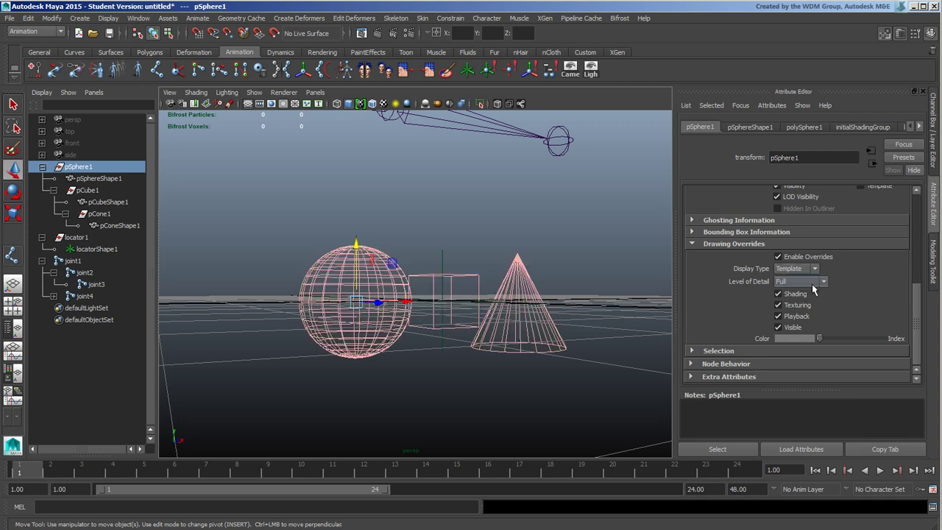
pyautogui.click(813, 270)
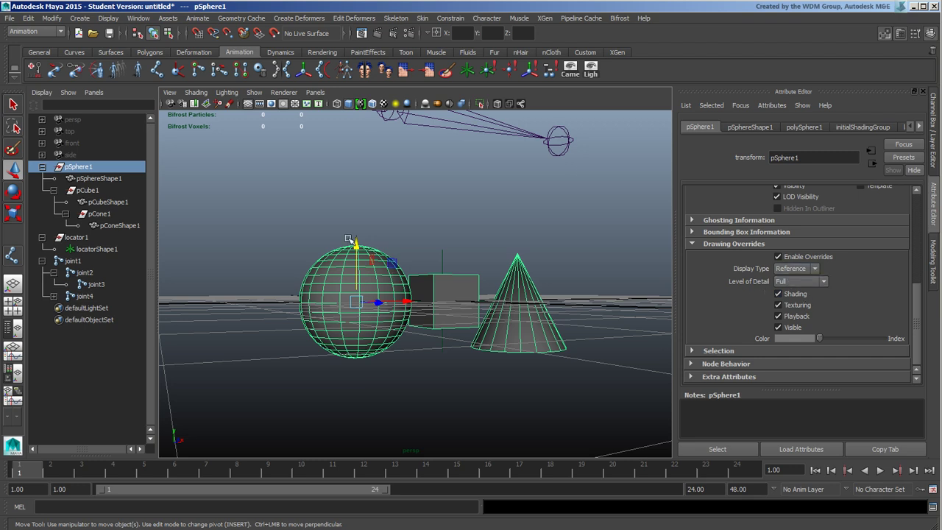
pyautogui.click(389, 239)
pyautogui.click(428, 323)
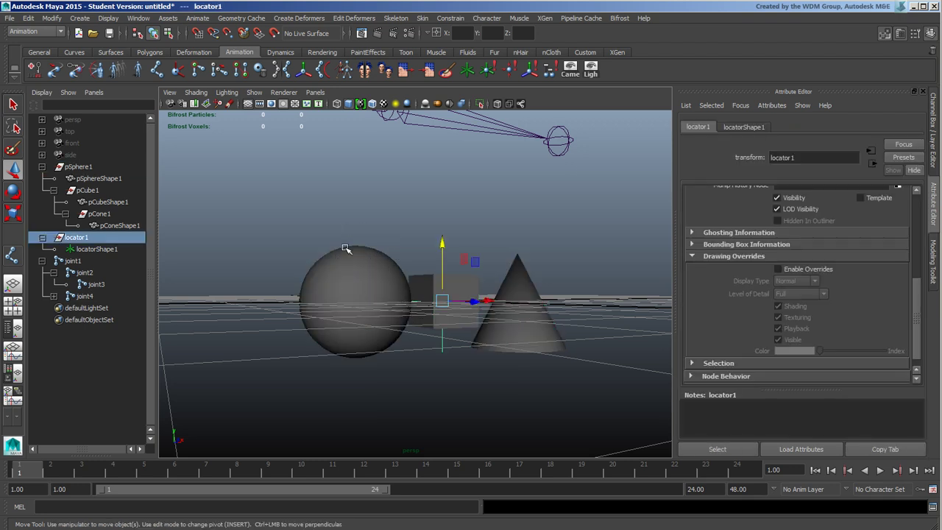
pyautogui.click(309, 258)
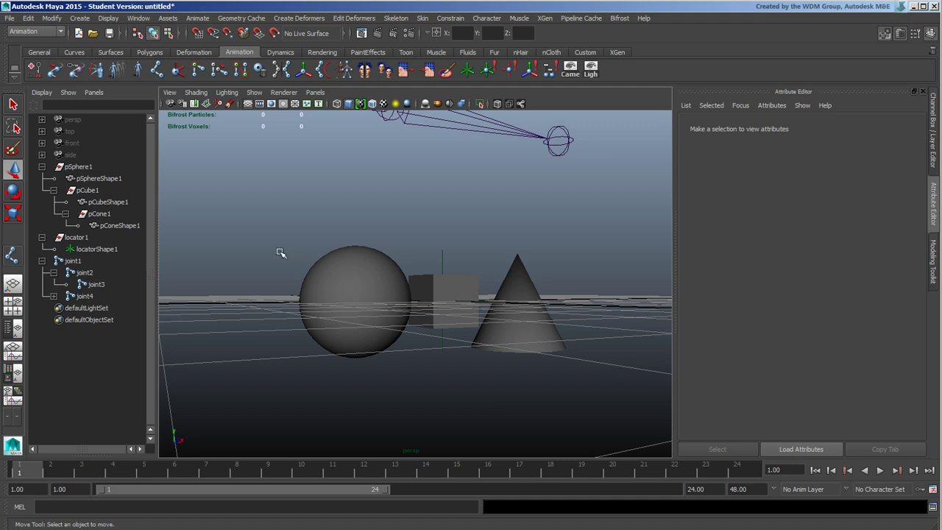
# - Reselect pSphere1, toggle Enable Overrides off and on, and reopen Display Type choices
pyautogui.click(81, 169)
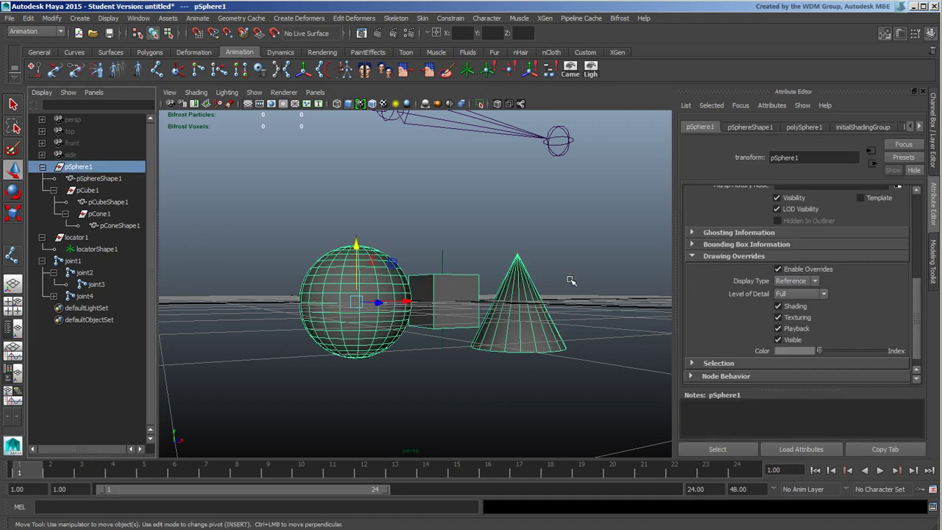
pyautogui.click(826, 269)
pyautogui.click(799, 280)
# - Switch the view to wireframe and set pSphere1's override colour to light blue
pyautogui.keyDown('alt'); pyautogui.moveTo(442, 236); pyautogui.dragTo(448, 246); pyautogui.keyUp('alt')
pyautogui.press('4')
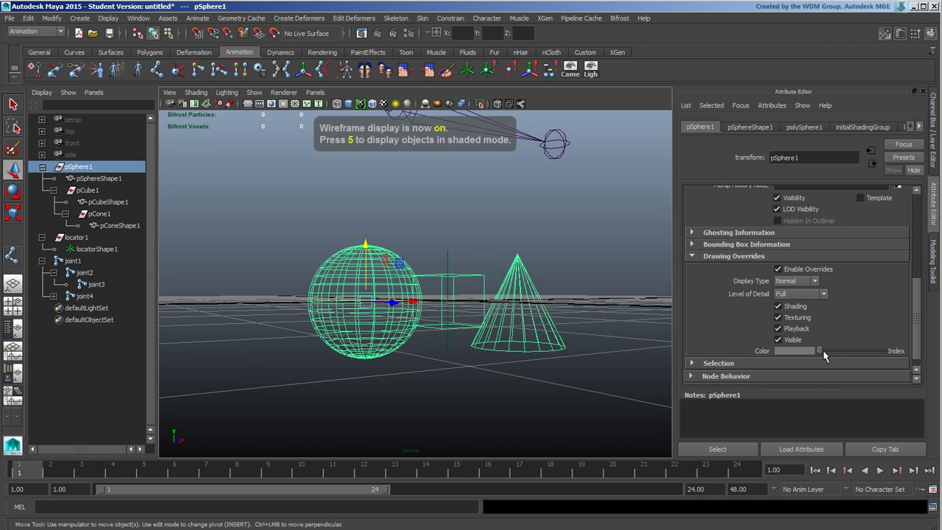
pyautogui.moveTo(824, 355); pyautogui.dragTo(857, 356)
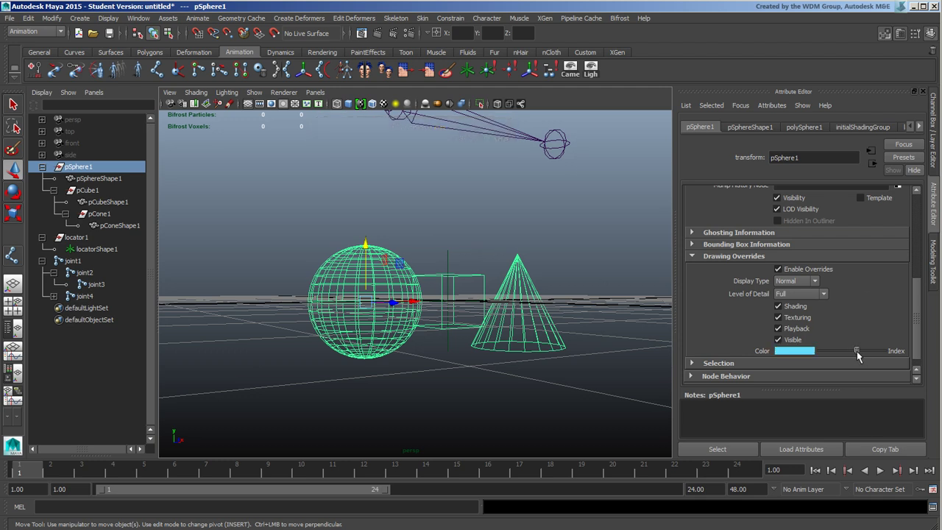
# - Deselect and reselect to check the colour, then select pSphereShape1 and pSphere1 in turn
pyautogui.click(508, 221)
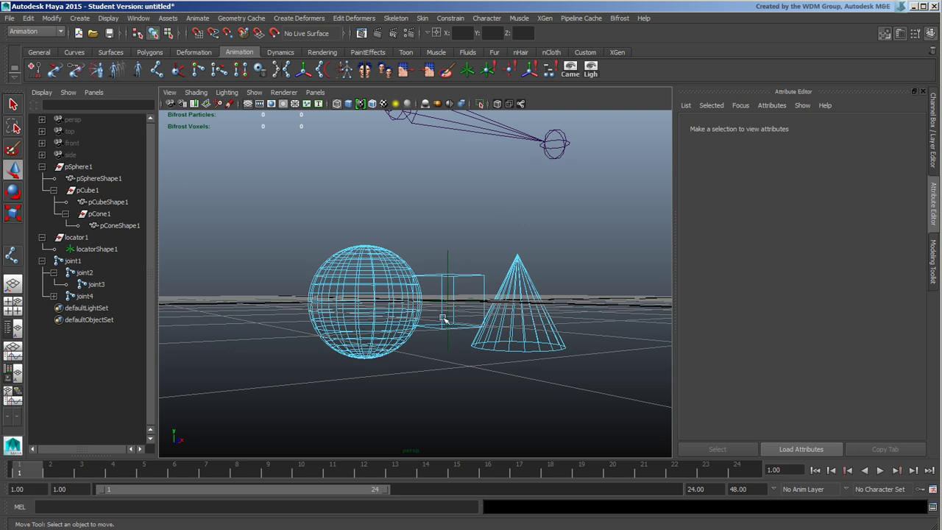
pyautogui.click(379, 248)
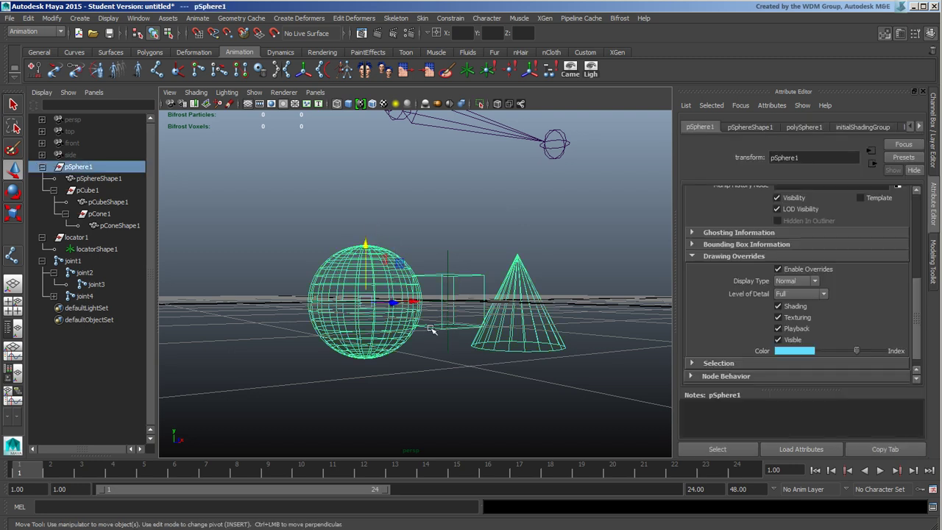
pyautogui.click(444, 212)
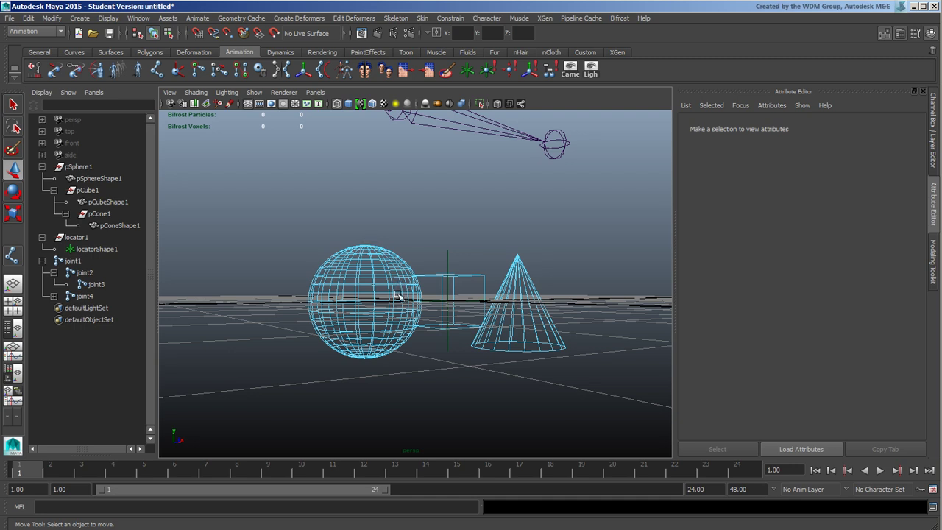
pyautogui.click(97, 179)
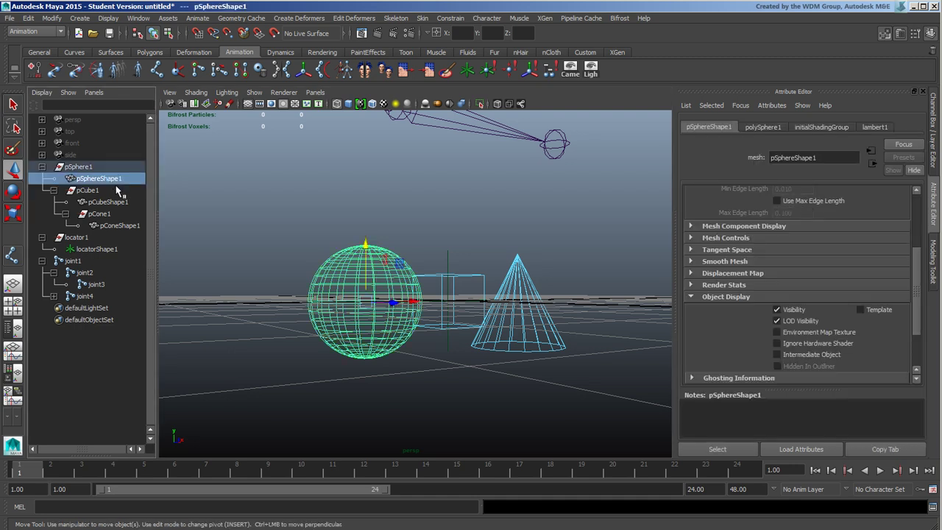
pyautogui.click(444, 211)
# - Reset pSphere1's override colour to 0 and turn off its Enable Overrides
pyautogui.click(81, 167)
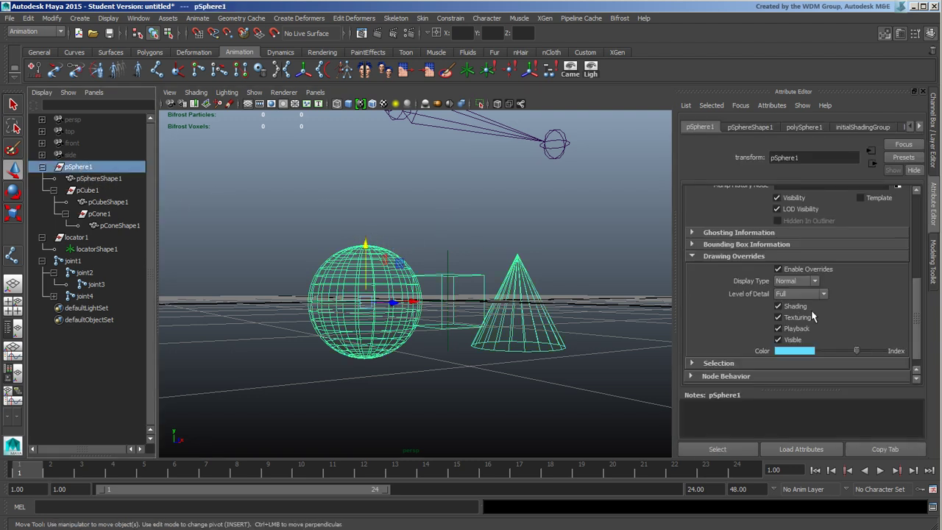
pyautogui.moveTo(854, 352); pyautogui.dragTo(815, 355)
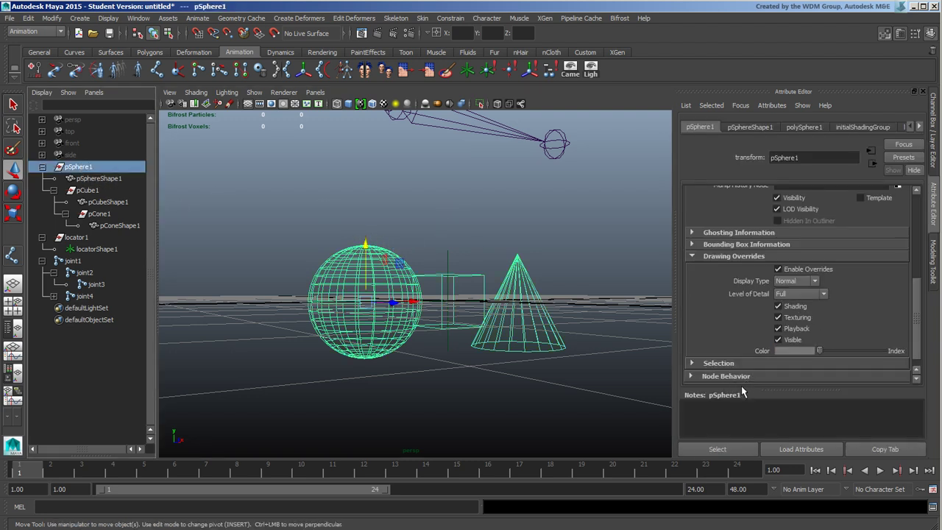
pyautogui.click(804, 270)
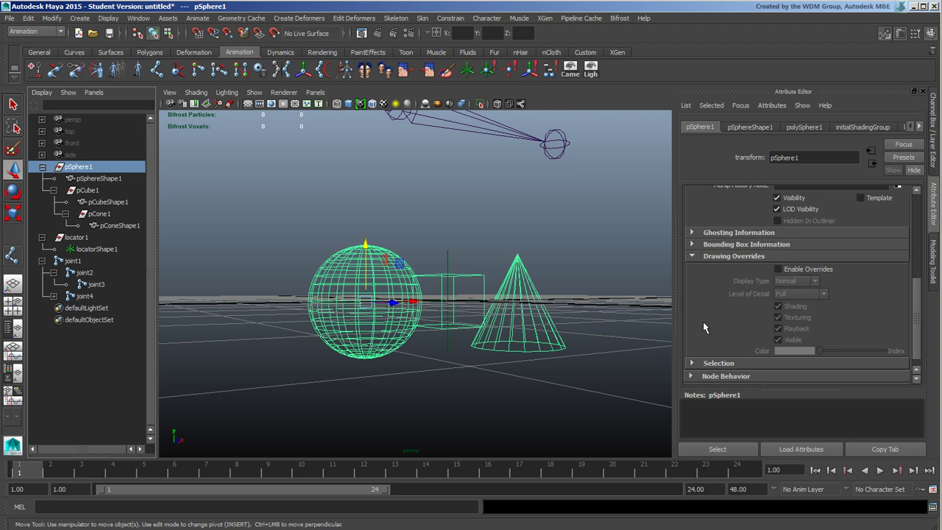
# - Enable Drawing Overrides on pSphereShape1 with a yellow colour, then deselect to compare
pyautogui.click(736, 129)
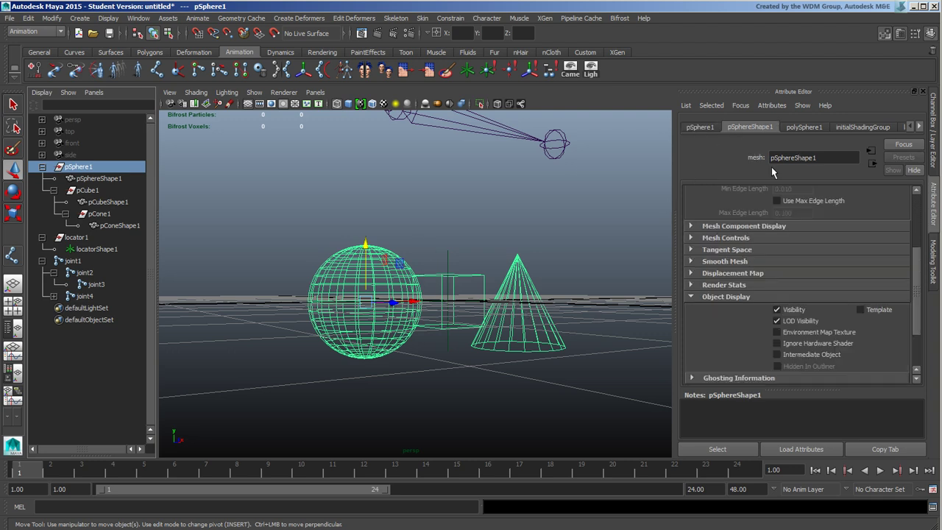
pyautogui.moveTo(916, 285); pyautogui.dragTo(918, 313)
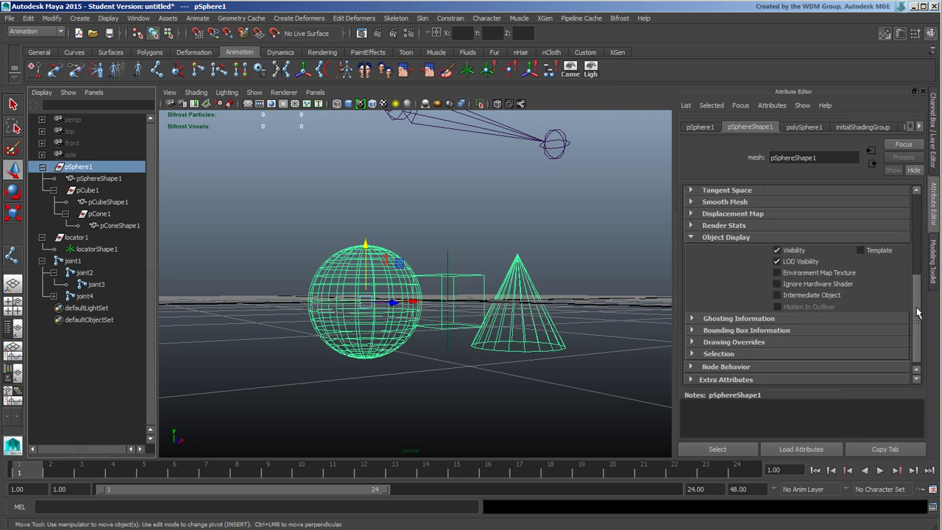
pyautogui.click(756, 338)
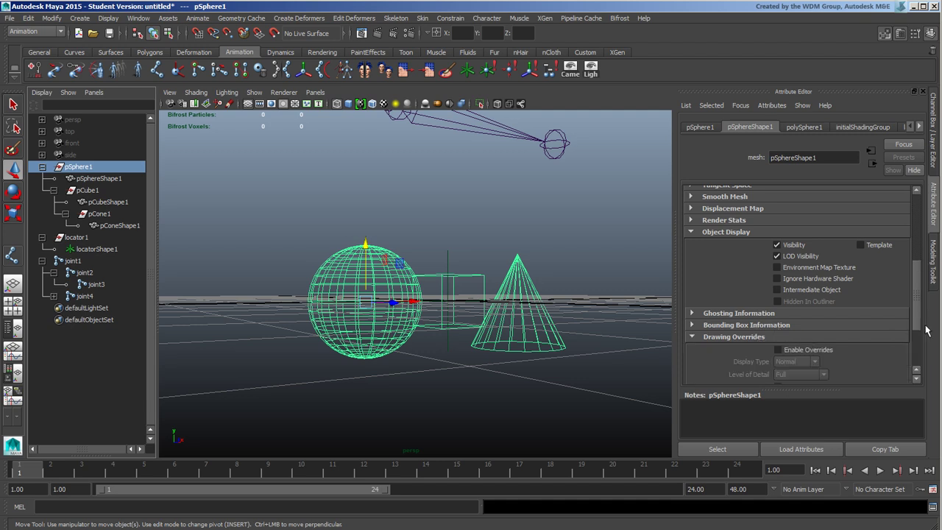
pyautogui.moveTo(919, 321); pyautogui.dragTo(920, 361)
pyautogui.click(814, 256)
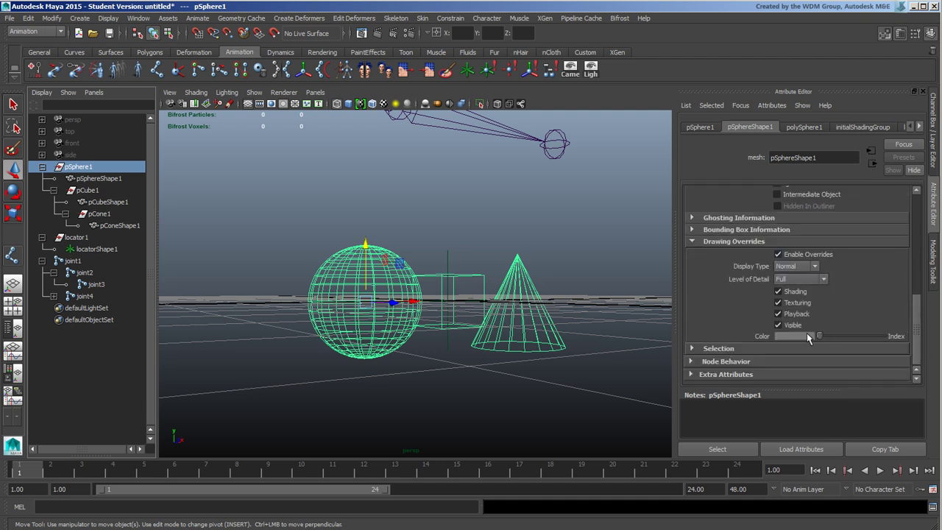
pyautogui.moveTo(826, 338); pyautogui.dragTo(871, 339)
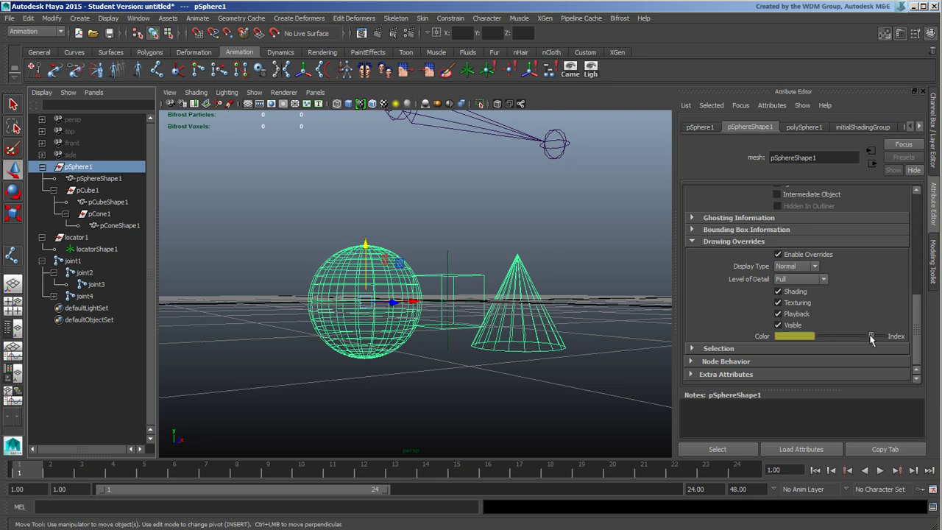
pyautogui.click(488, 210)
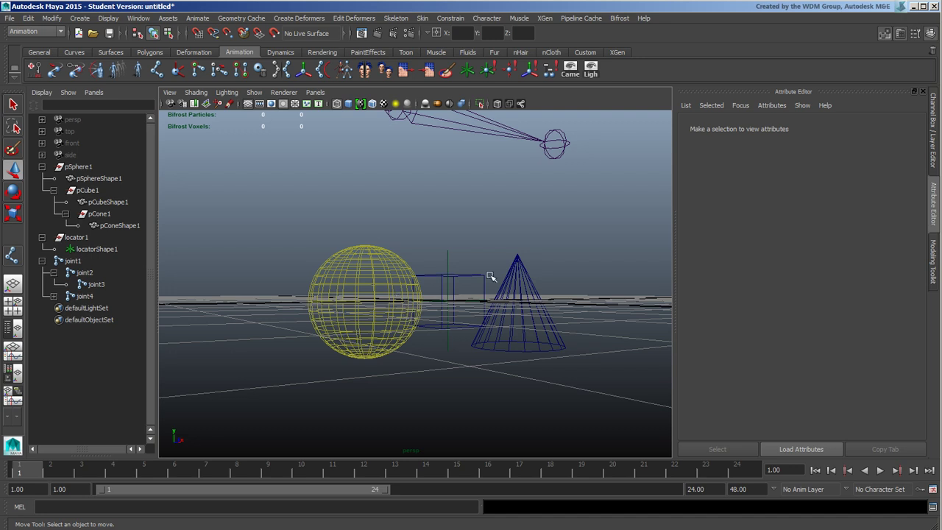
pyautogui.click(929, 169)
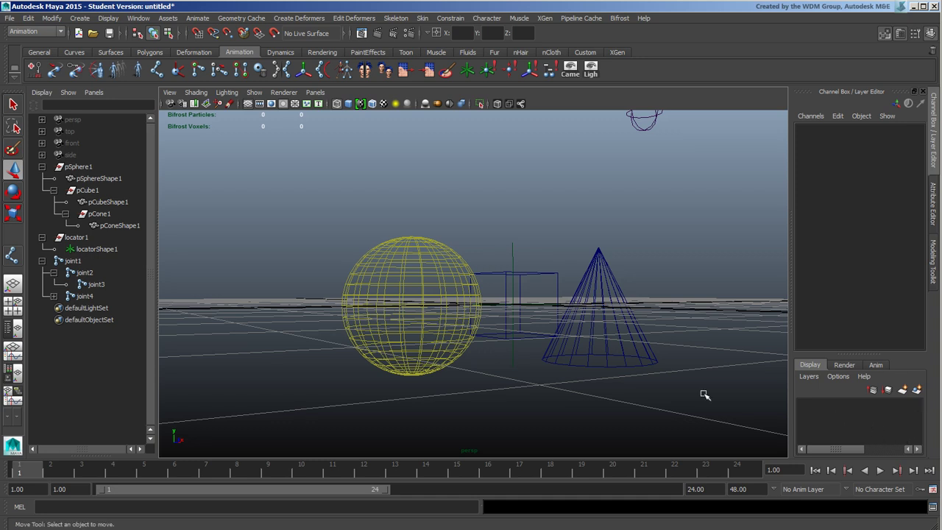
# - Create layer1 from the selected sphere hierarchy and try its hidden, template and reference toggles
pyautogui.click(374, 252)
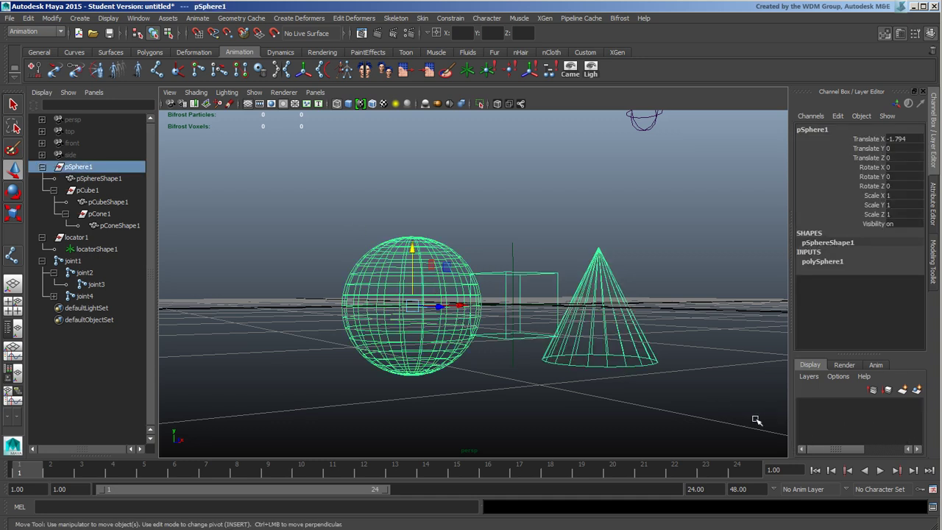
pyautogui.click(917, 390)
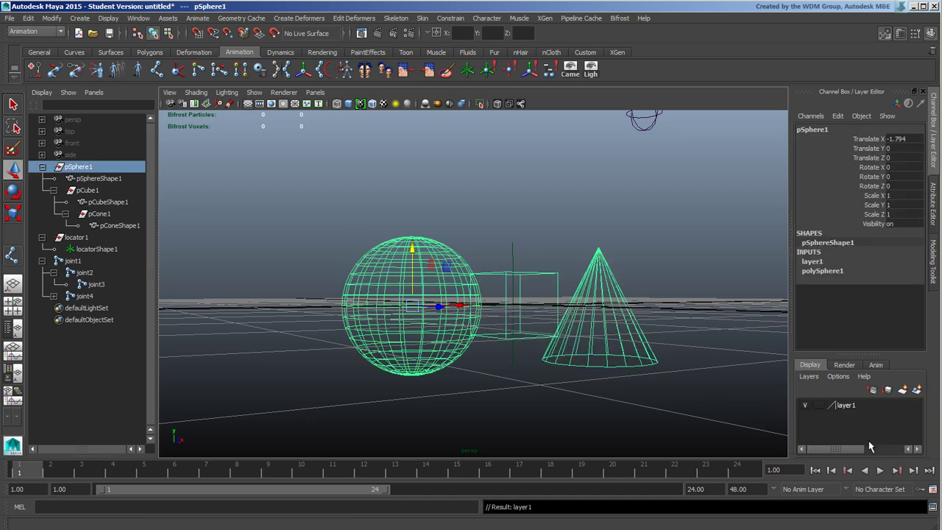
pyautogui.click(805, 405)
pyautogui.click(805, 405)
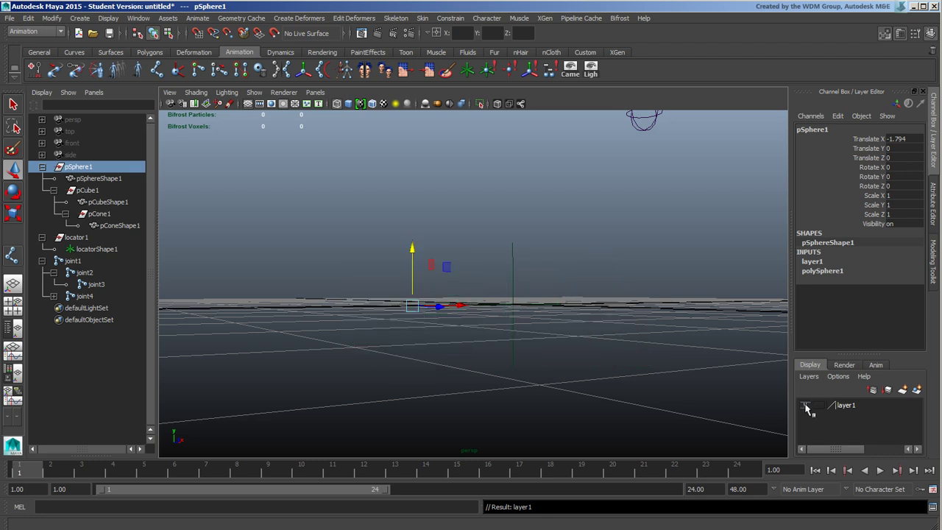
pyautogui.click(806, 406)
pyautogui.click(822, 410)
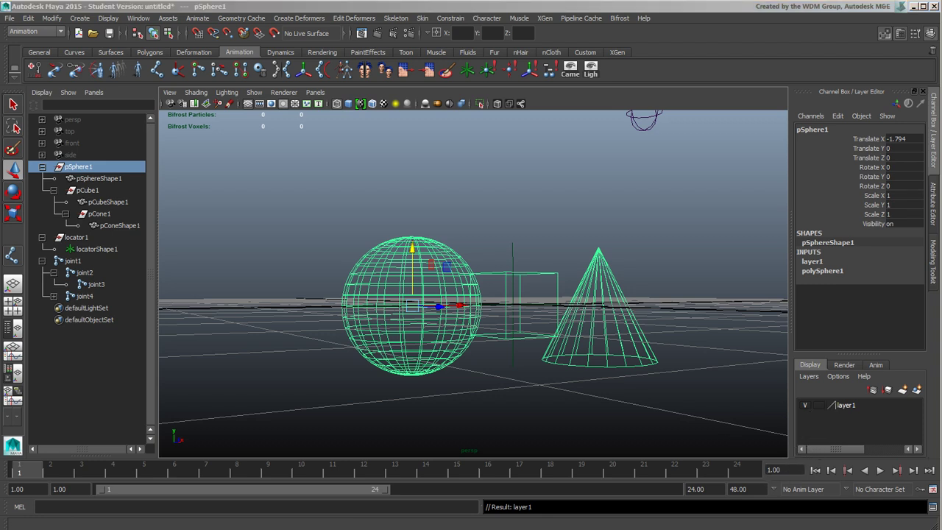
# - Give layer1 a light-blue colour in its edit settings
pyautogui.doubleClick(845, 405)
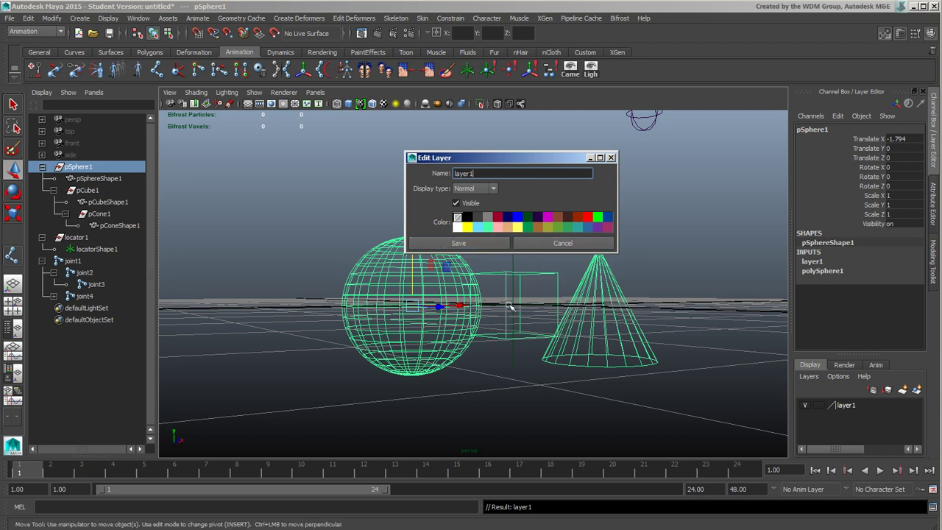
pyautogui.click(478, 227)
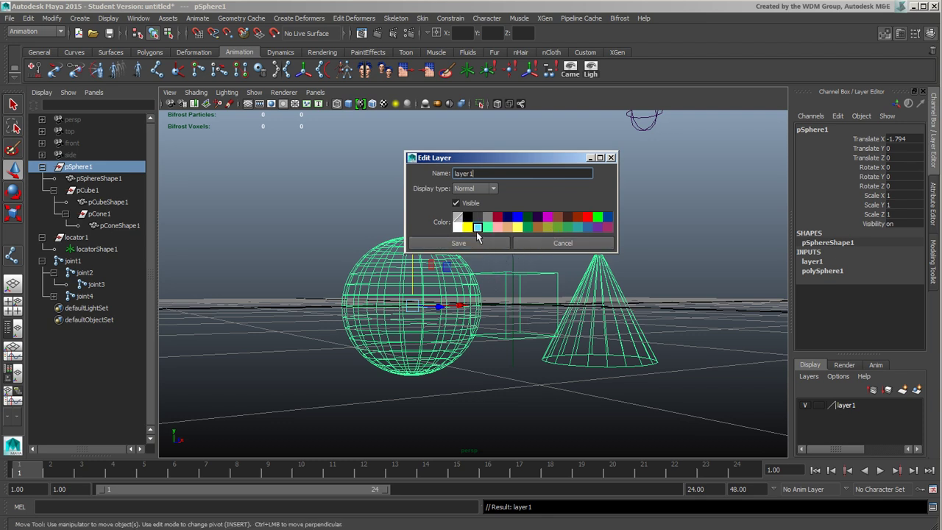
pyautogui.click(611, 158)
# - Reopen the Attribute Editor and scroll through pSphere1's transform attributes
pyautogui.click(935, 212)
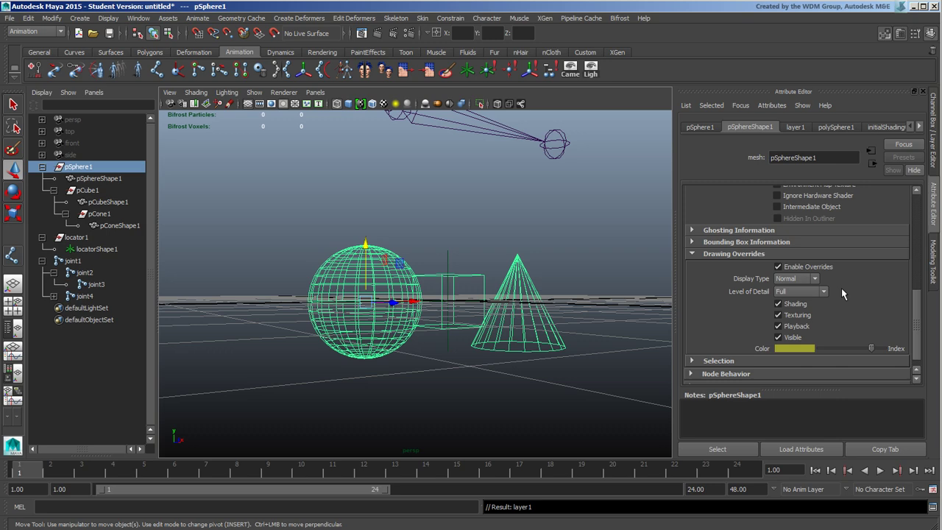
pyautogui.click(700, 126)
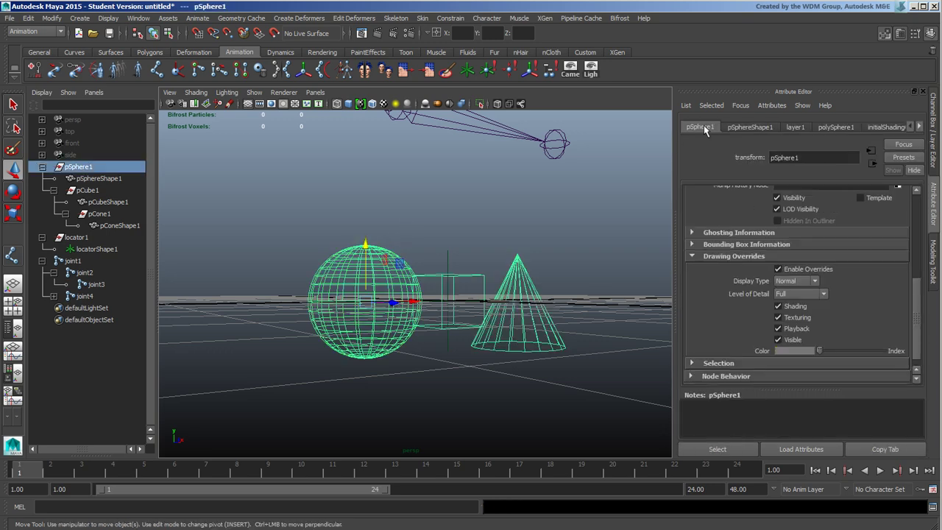
pyautogui.scroll(3, 924, 293)
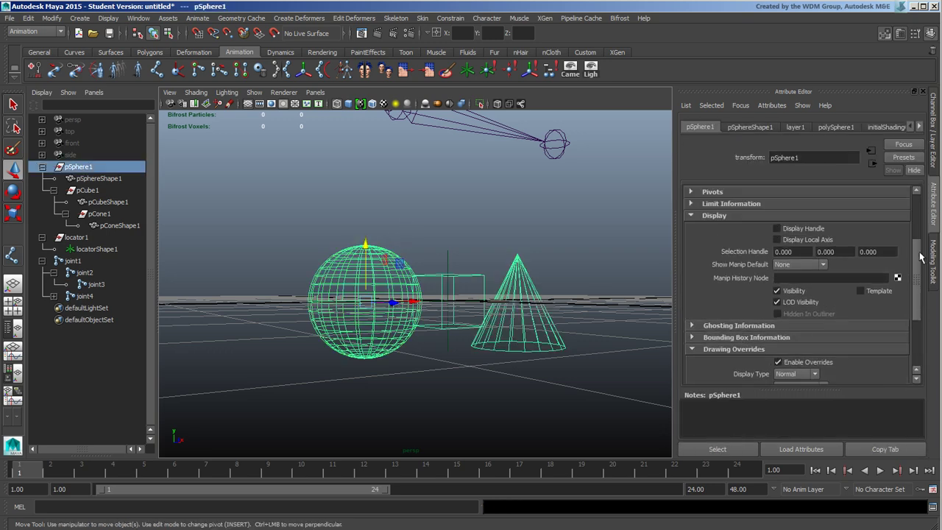
pyautogui.scroll(3, 925, 293)
pyautogui.scroll(2, 924, 293)
pyautogui.scroll(-8, 926, 295)
pyautogui.scroll(-1, 926, 295)
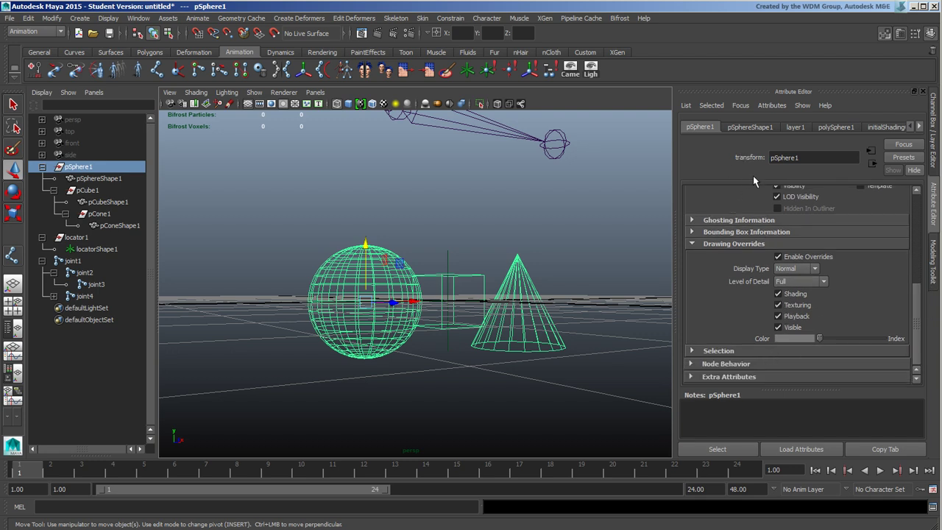
# - Expand pSphereShape1's Render Stats, then open and close the Display > Hide menu
pyautogui.click(750, 126)
pyautogui.scroll(2, 925, 279)
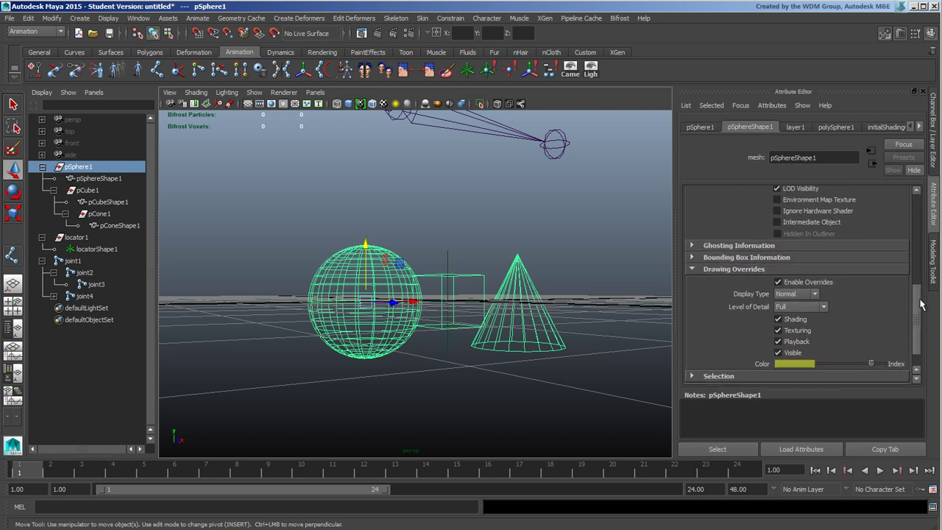
pyautogui.scroll(2, 926, 265)
pyautogui.scroll(2, 930, 243)
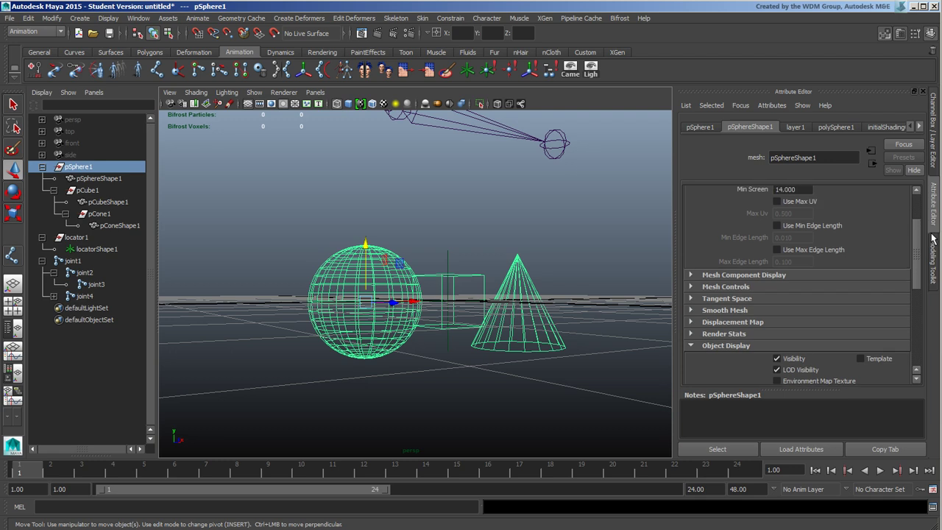
pyautogui.click(726, 333)
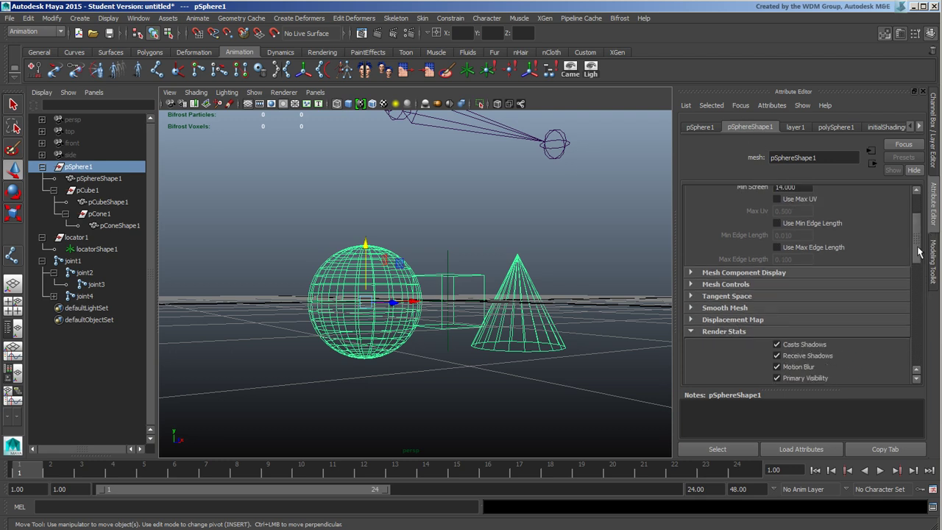
pyautogui.moveTo(919, 256); pyautogui.dragTo(907, 294)
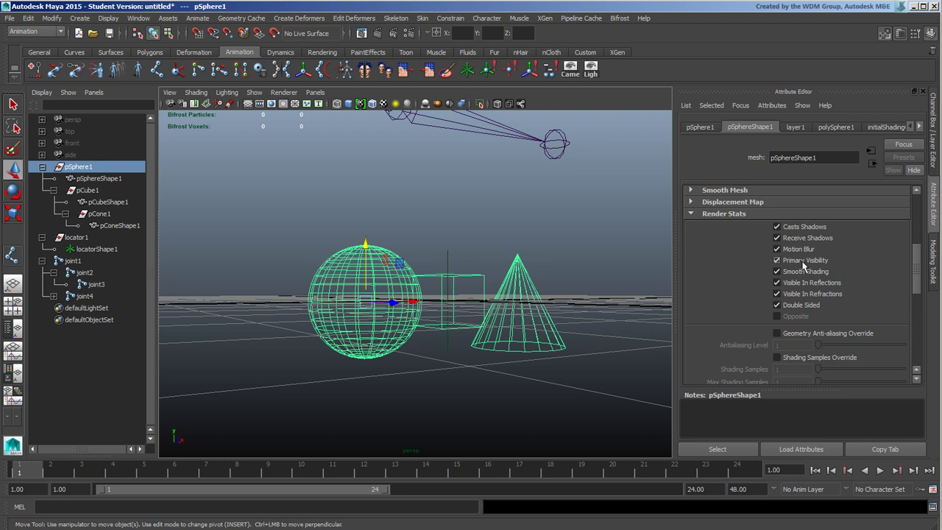
pyautogui.click(108, 18)
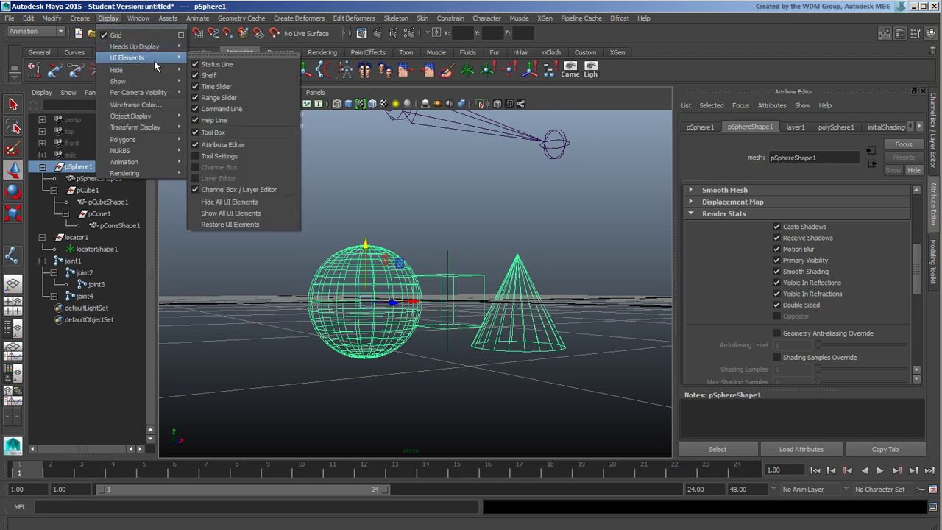
pyautogui.moveTo(140, 70)
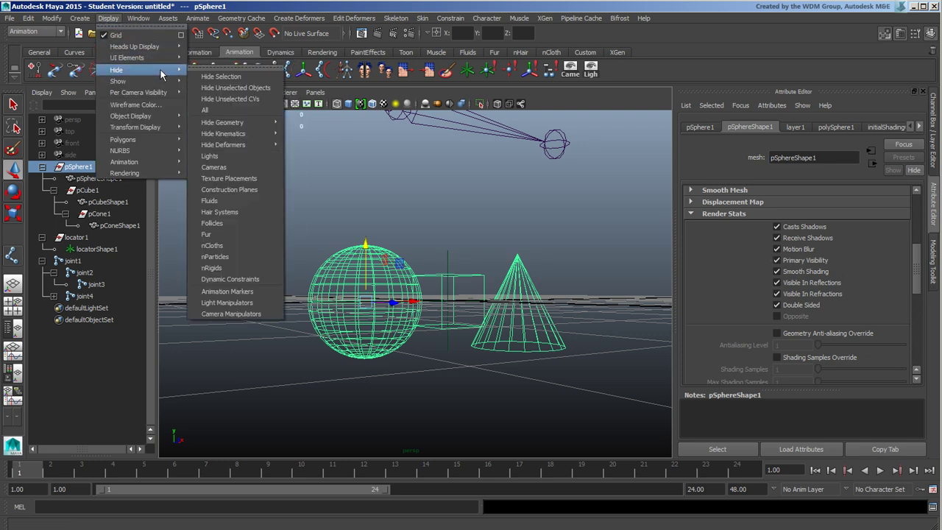
pyautogui.click(259, 10)
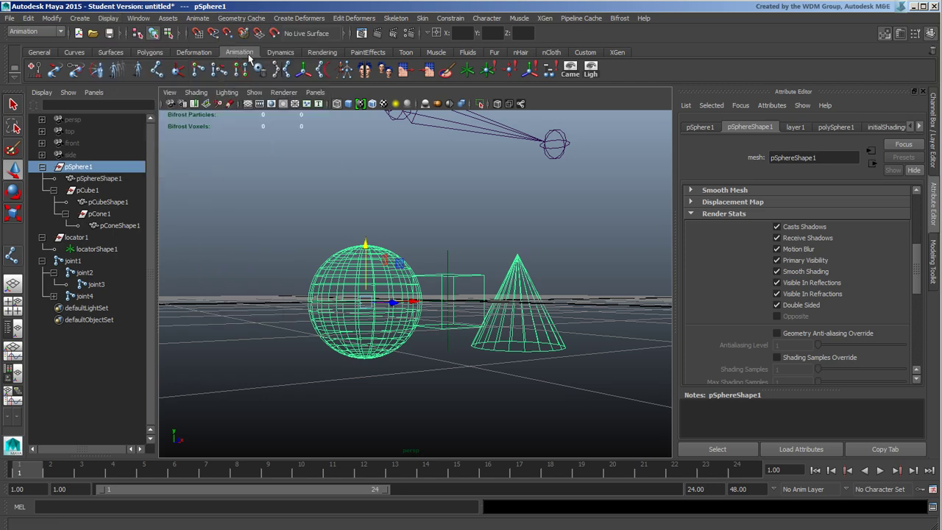